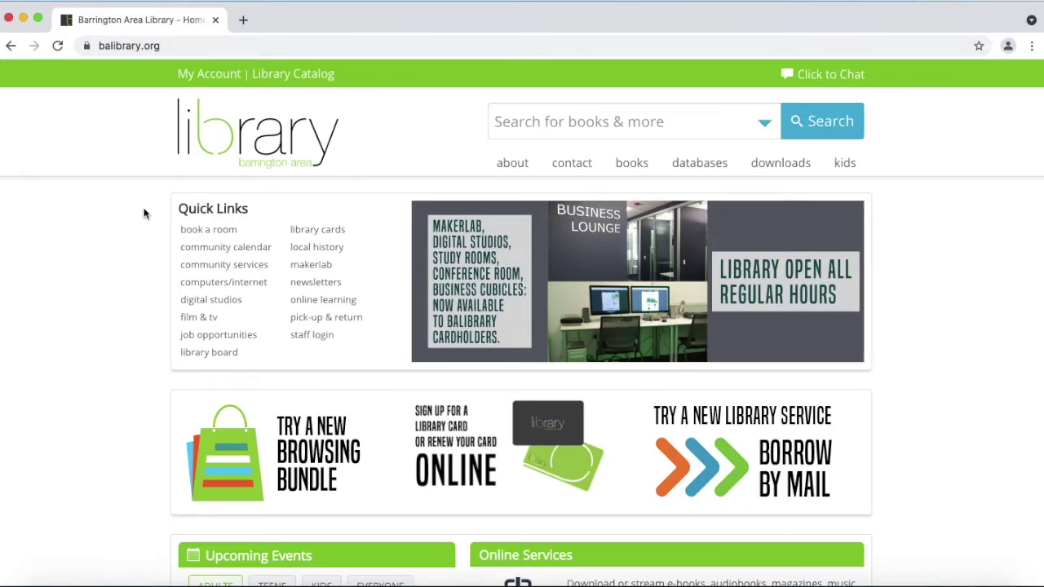
Step: Open the Laser Etched Coaster event from the library's upcoming adult events
scroll(144, 213, "down", 10)
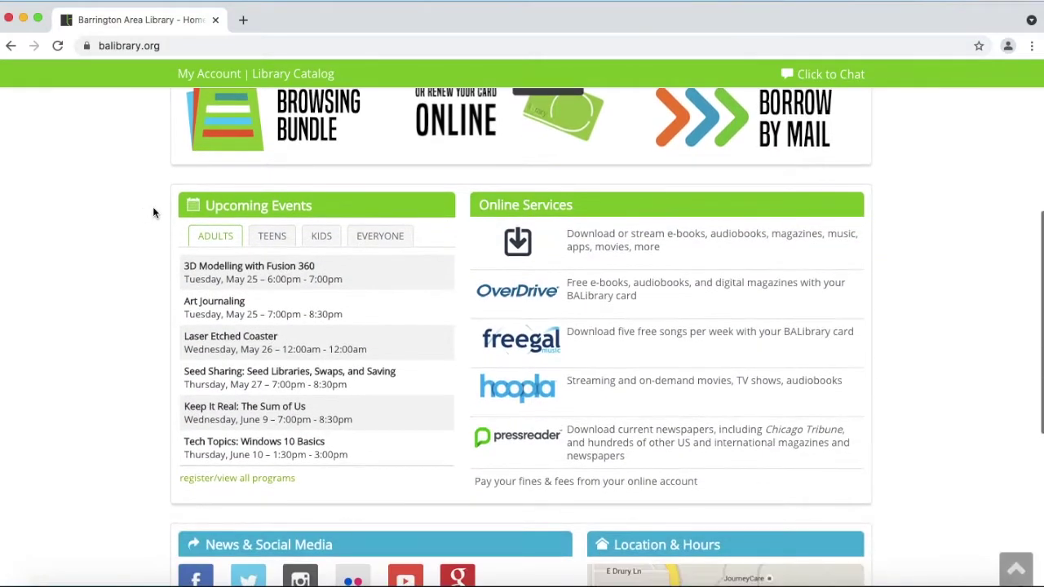
left_click(230, 346)
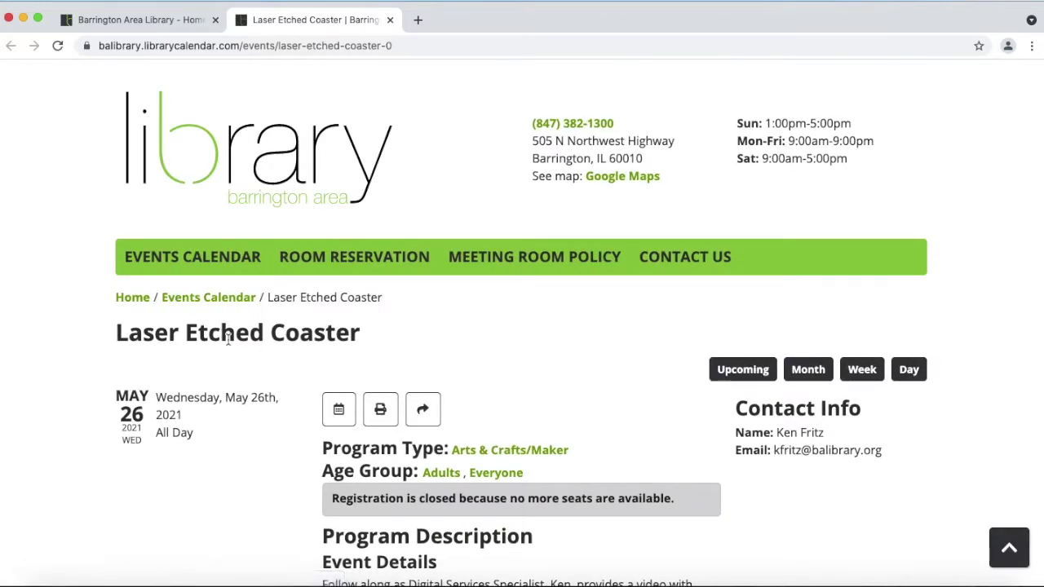
Step: Follow the event's Inkscape download link and view the Windows download options for the current version
scroll(456, 338, "down", 5)
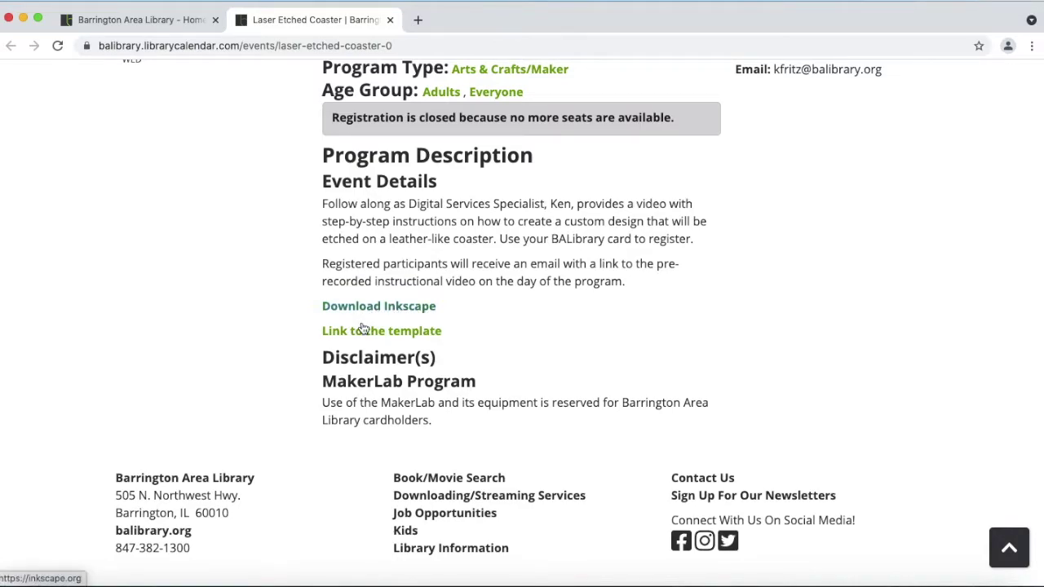
left_click(399, 309)
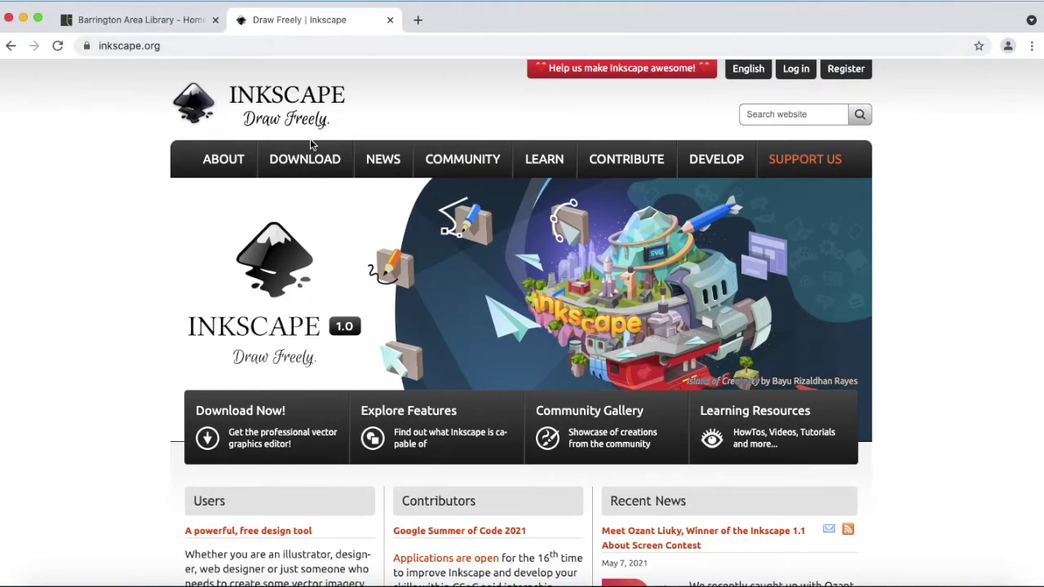
mouse_move(313, 159)
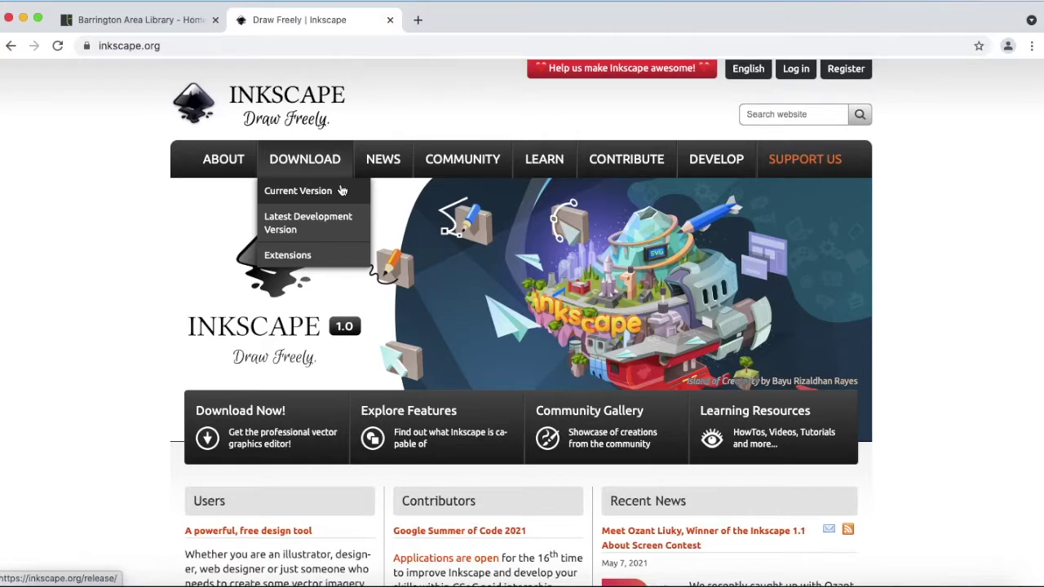
left_click(341, 190)
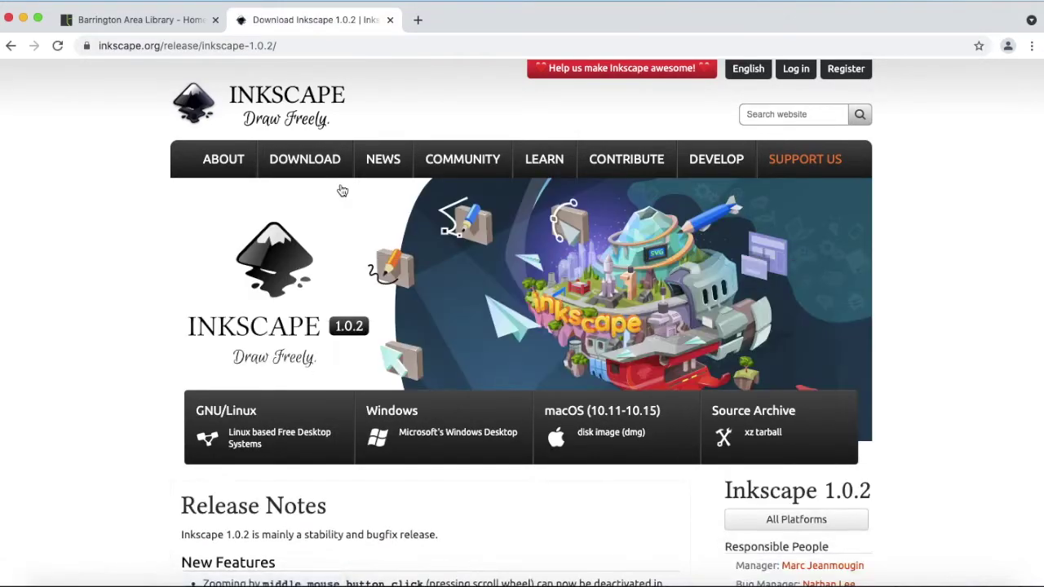
scroll(341, 190, "down", 2)
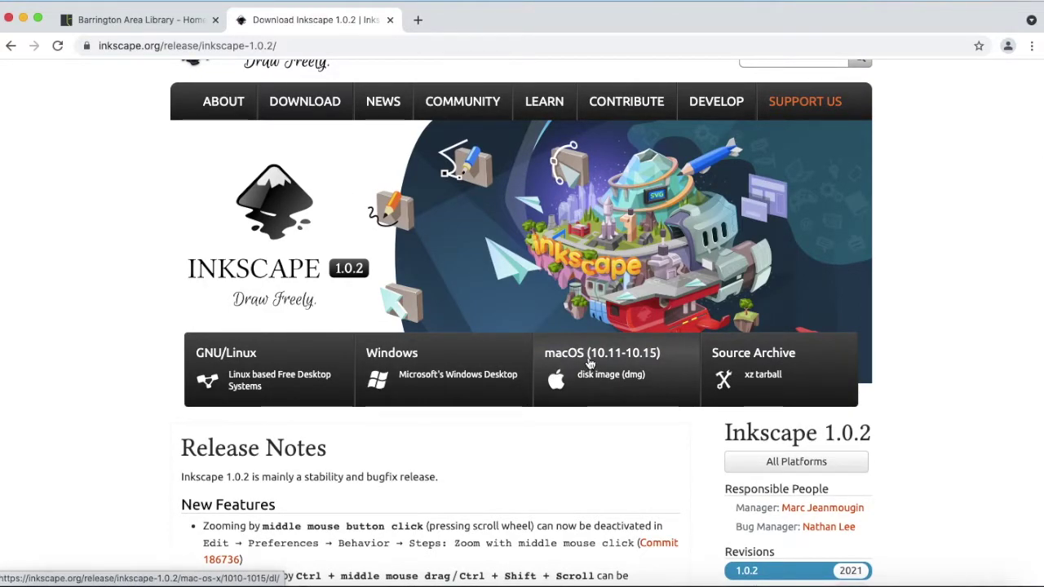
left_click(435, 364)
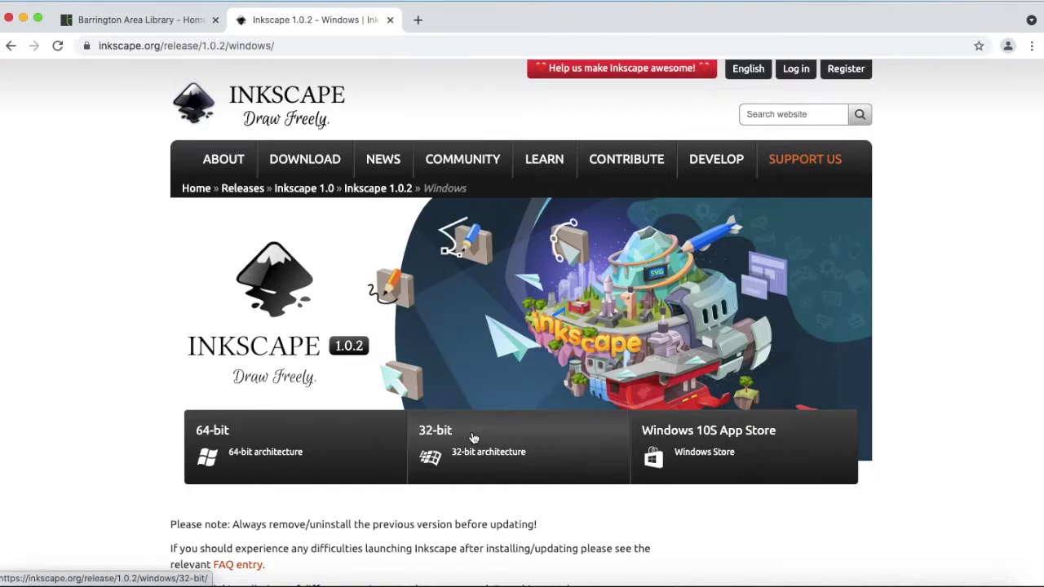
Step: Return to the Laser Etched Coaster event page, follow its template link, and select the coaster template file in Google Drive
left_click(12, 46)
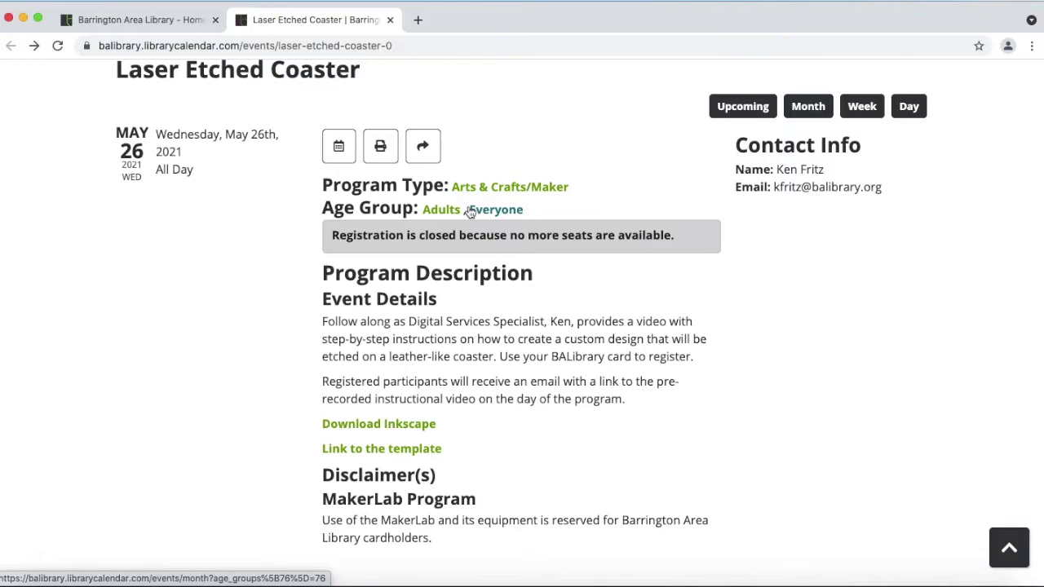
left_click(366, 455)
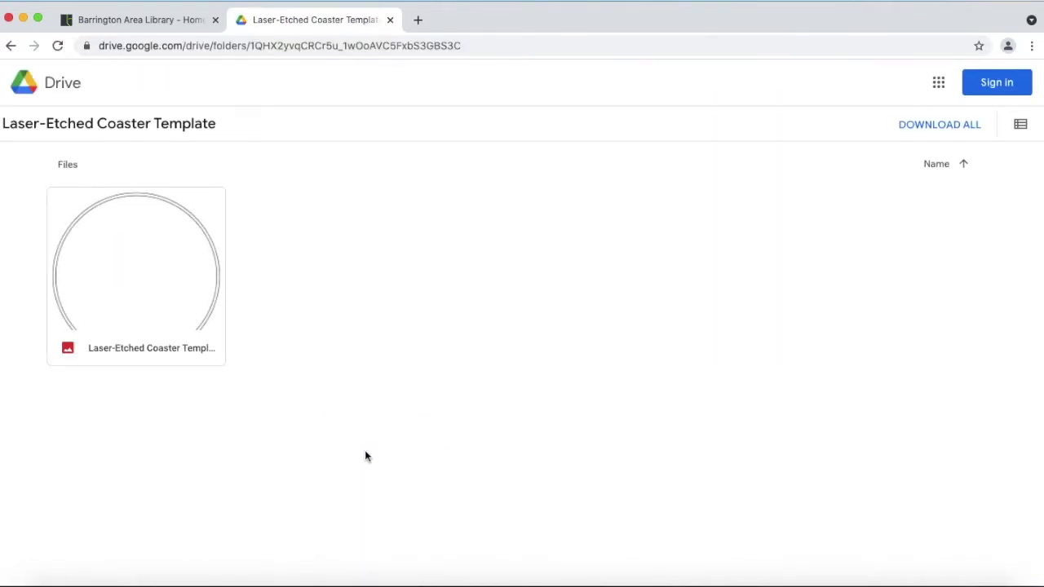
left_click(64, 204)
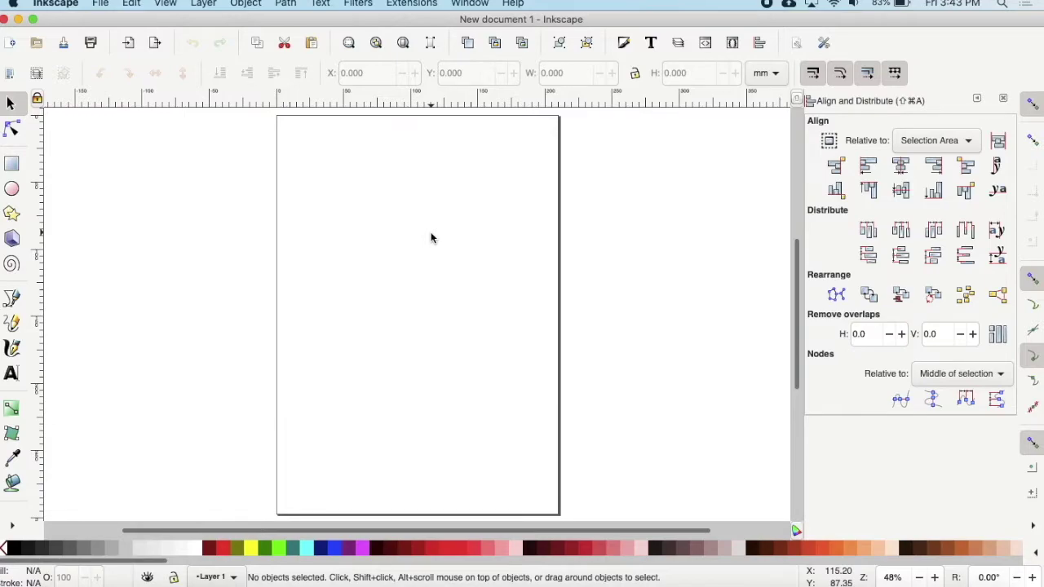
Step: Switch to Inkscape, open Laser-Etched Coaster Template.svg from the Downloads folder, and fit the whole page in view
left_click(104, 4)
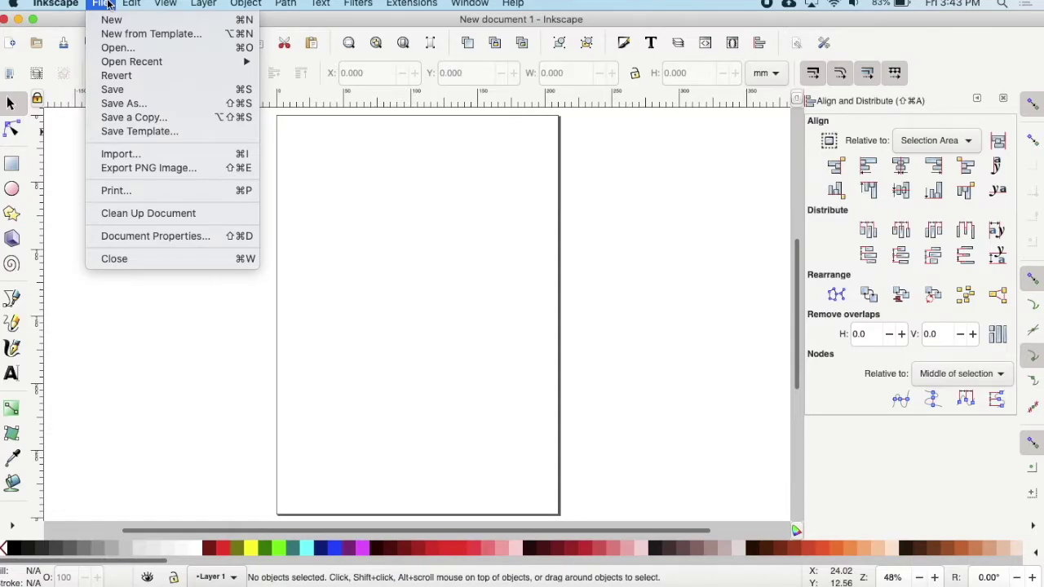
left_click(141, 49)
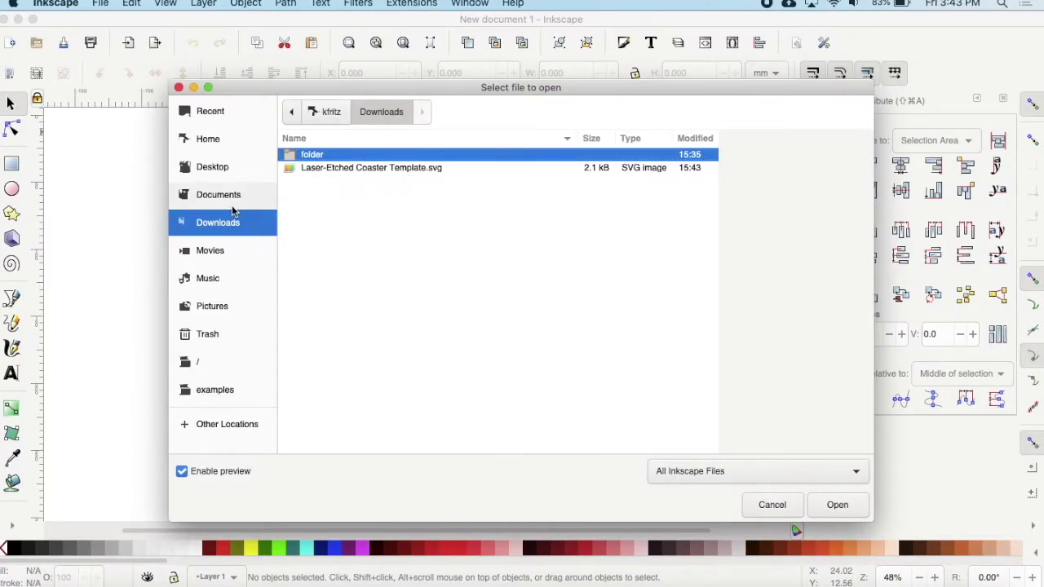
left_click(352, 169)
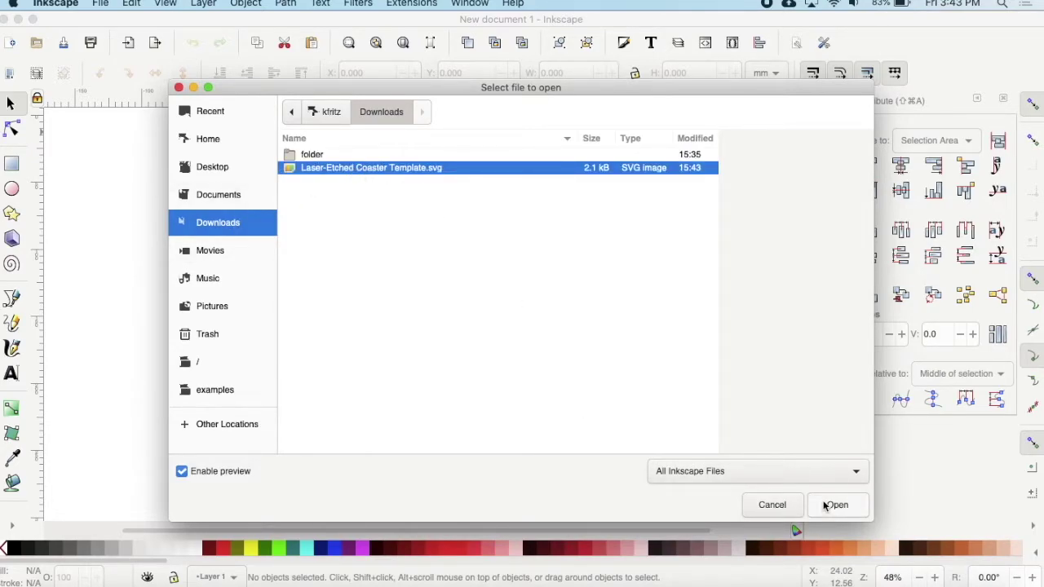
left_click(822, 506)
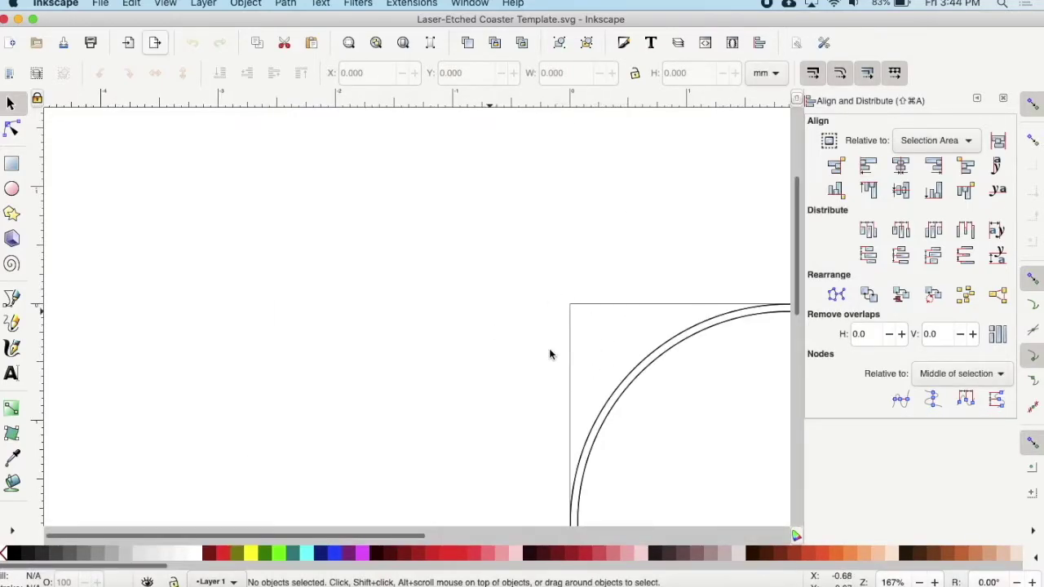
scroll(592, 326, "down", 5)
scroll(592, 330, "up", 5)
key("5")
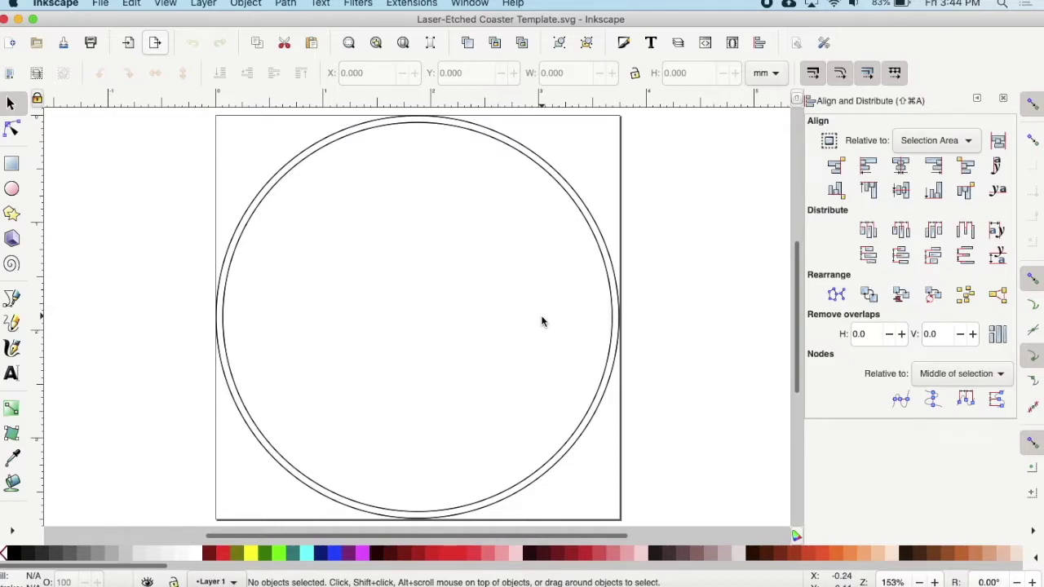
Step: Check the coaster template's custom page size and units in the document properties, and close them
left_click(100, 4)
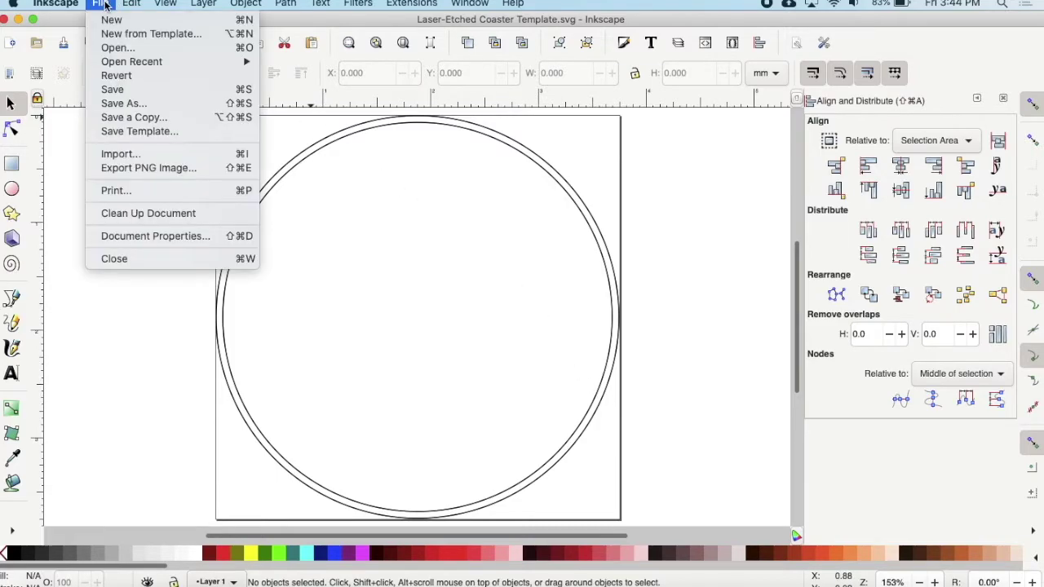
left_click(141, 236)
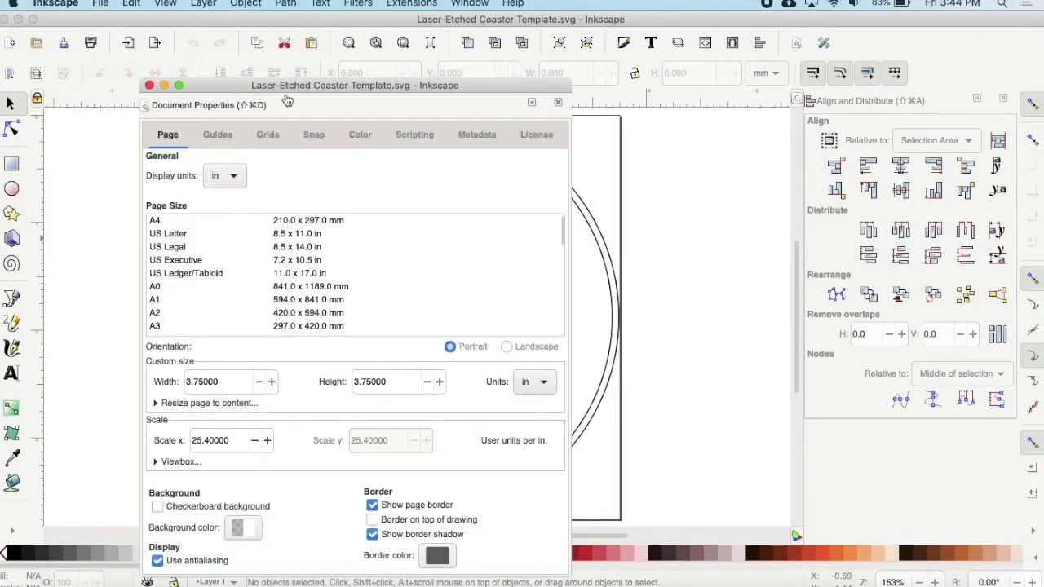
left_click_drag(294, 65, 341, 30)
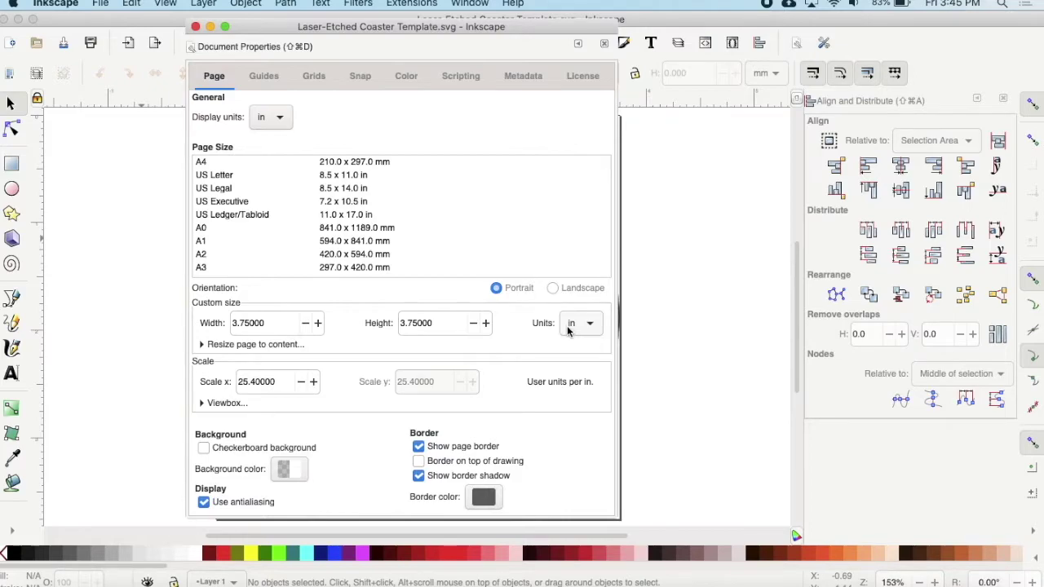
key("super+w")
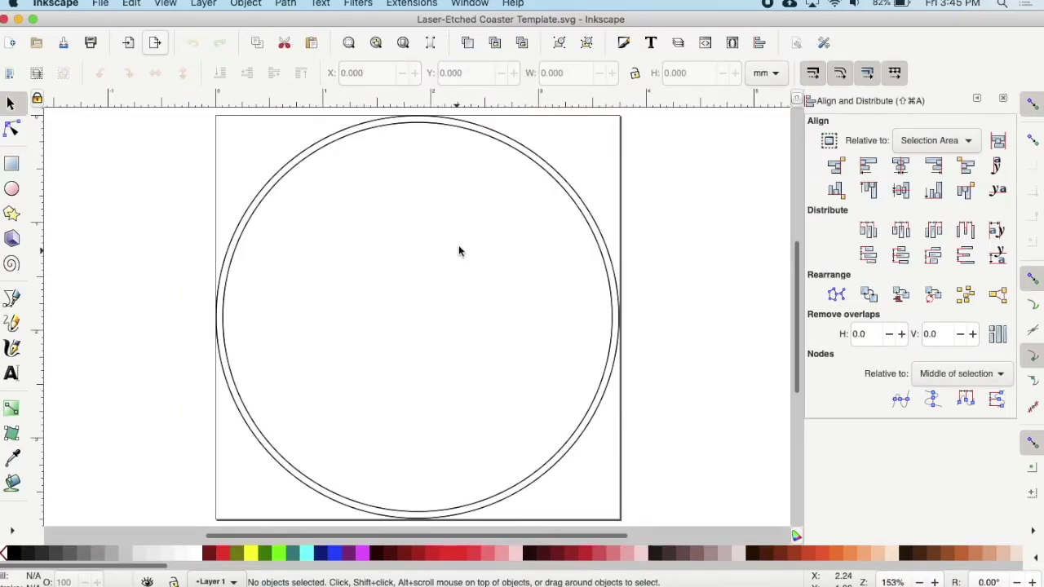
Step: Examine the coaster template's page and double circle up close and from afar, finishing with the whole page in view
scroll(458, 244, "down", 1)
scroll(459, 247, "down", 2)
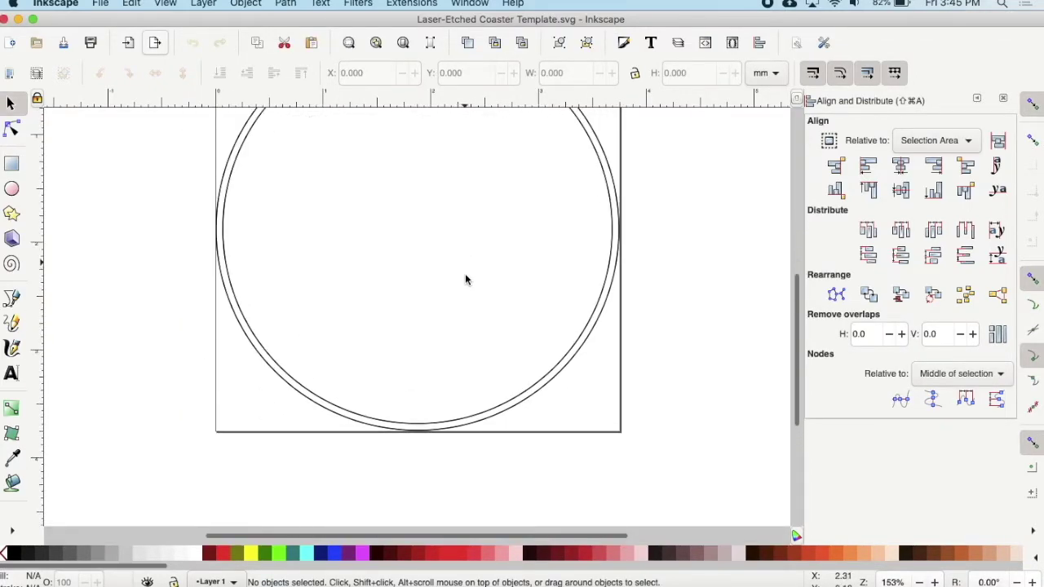
mouse_move(496, 535)
left_mouse_down()
mouse_move(600, 531)
mouse_move(481, 535)
left_mouse_up()
left_click_drag(538, 516, 497, 517)
scroll(414, 448, "up", 4)
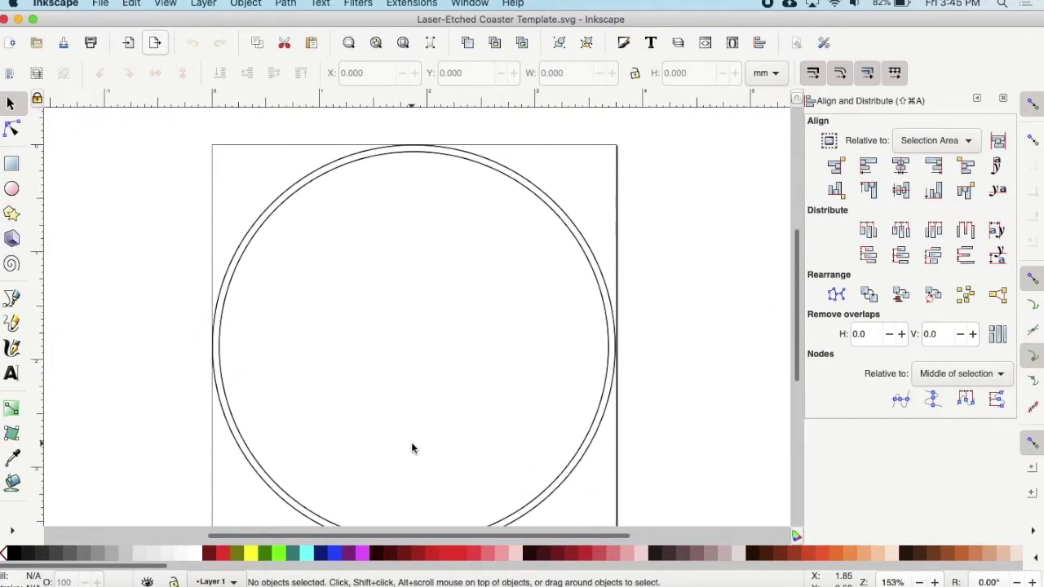
scroll(411, 447, "down", 1)
scroll(411, 441, "down", 1)
scroll(413, 436, "up", 1)
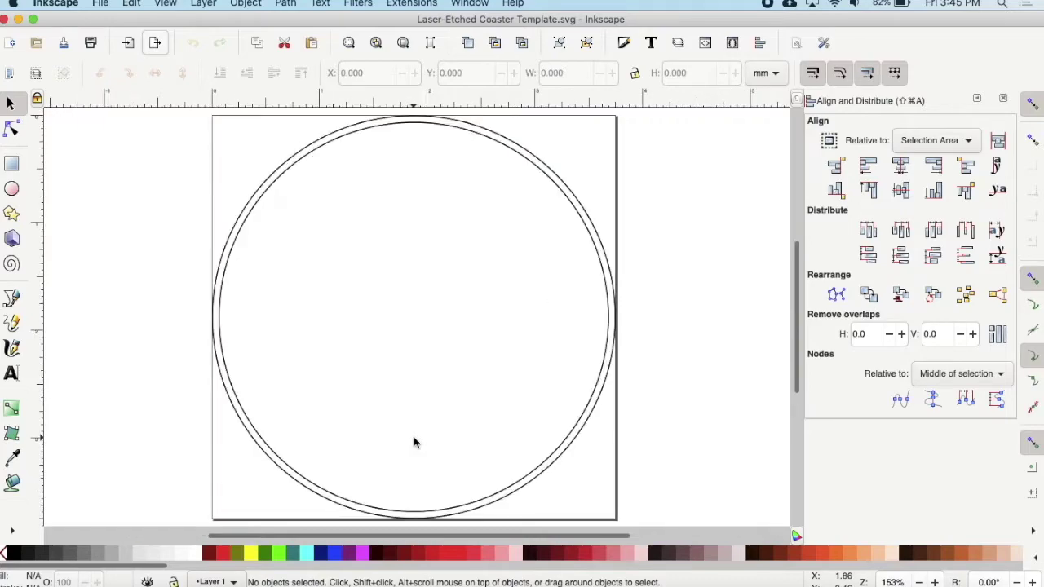
scroll(413, 436, "up", 2)
scroll(414, 436, "down", 3)
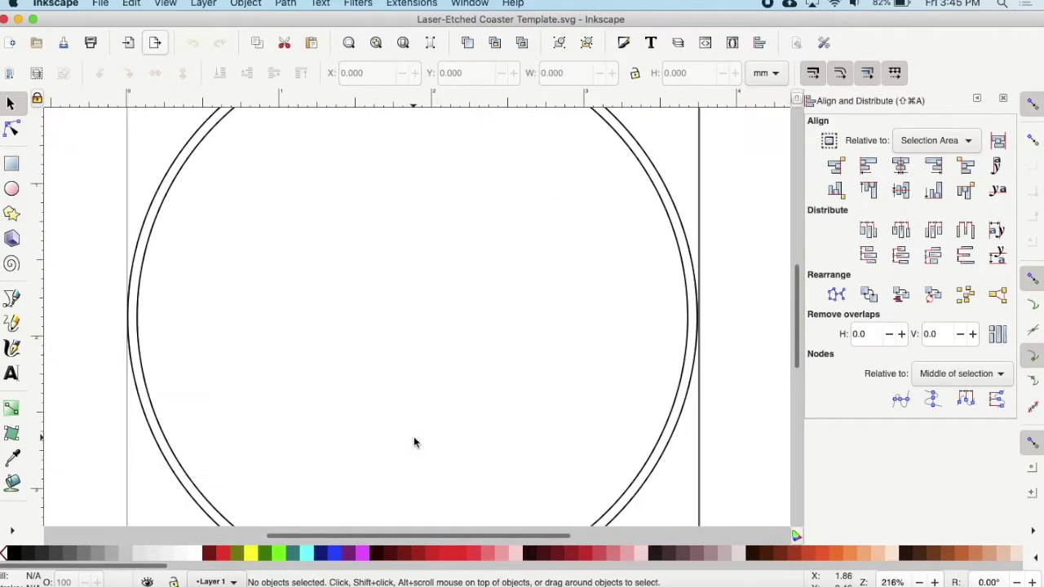
scroll(413, 438, "down", 1)
scroll(413, 438, "up", 1)
scroll(413, 438, "down", 2)
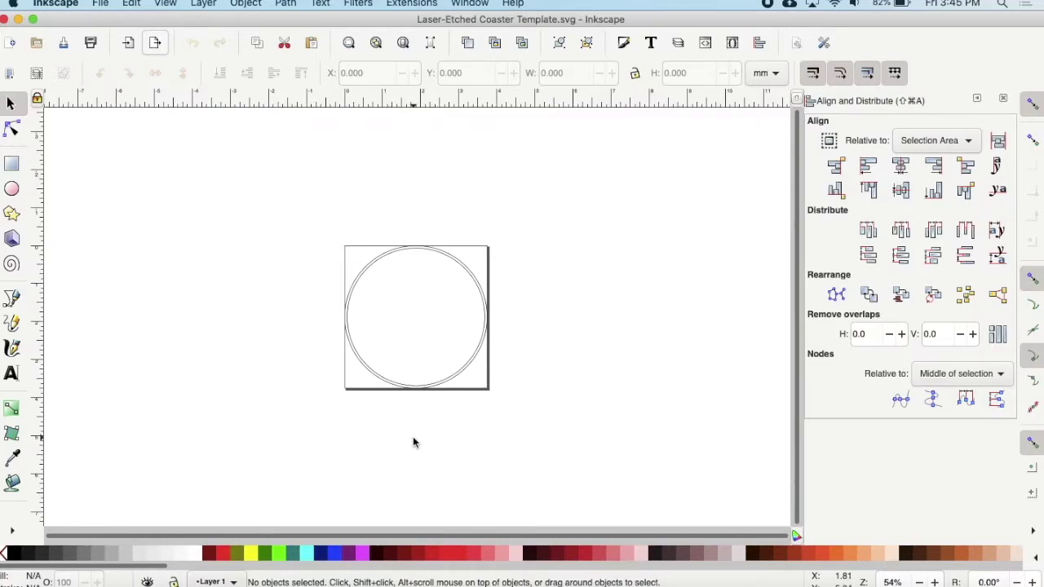
key("5")
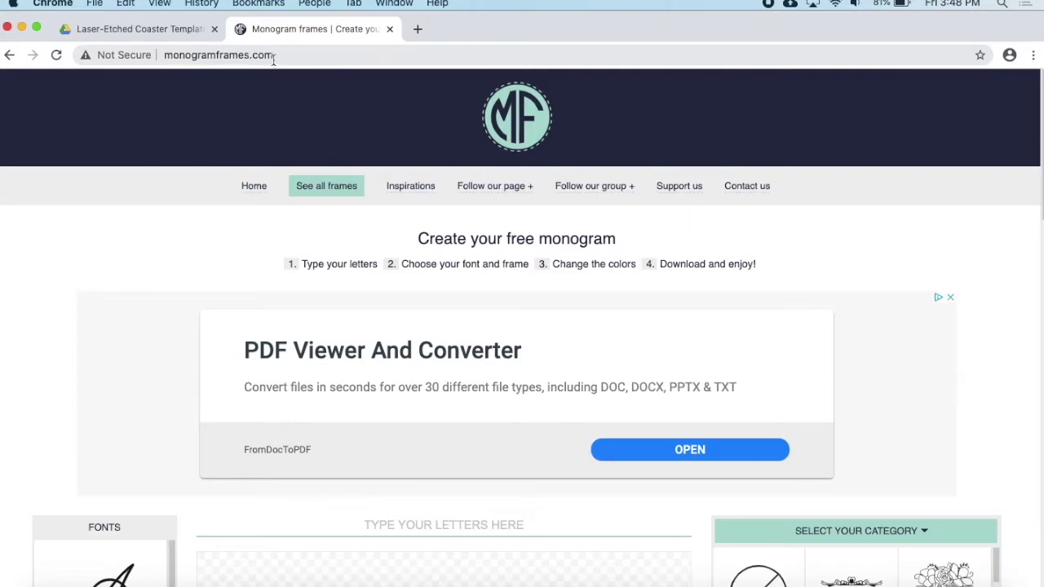
Step: Switch to the monogramframes.com site in Chrome and browse the available monogram fonts
scroll(902, 503, "down", 5)
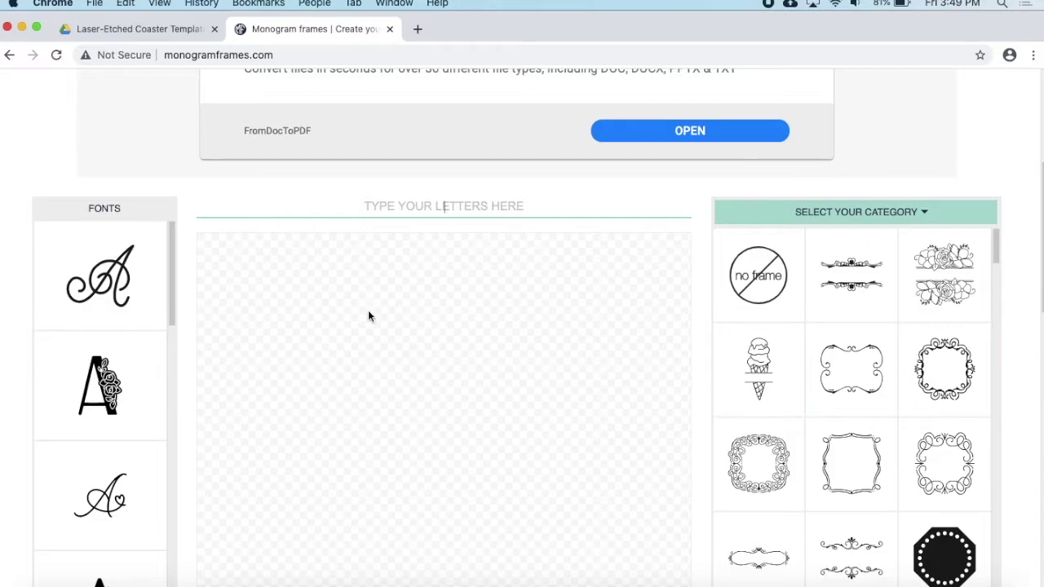
scroll(368, 316, "down", 1)
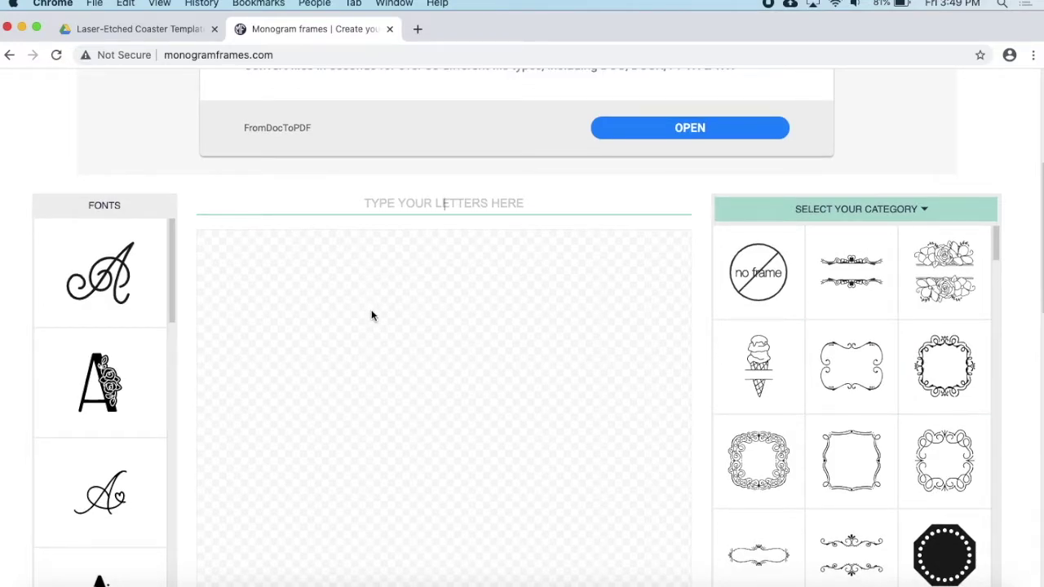
scroll(371, 314, "down", 3)
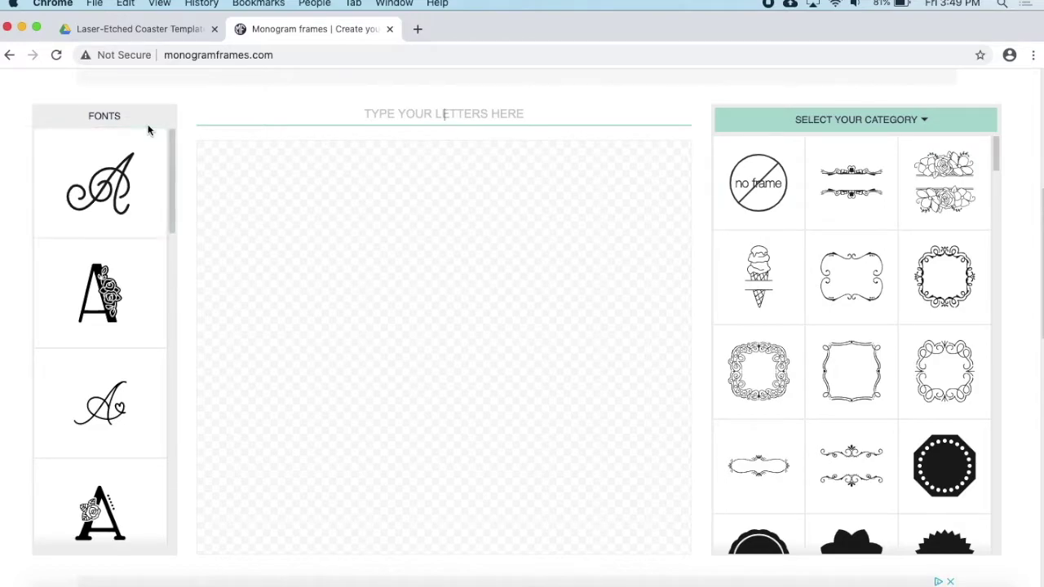
scroll(142, 276, "down", 1)
scroll(143, 275, "down", 15)
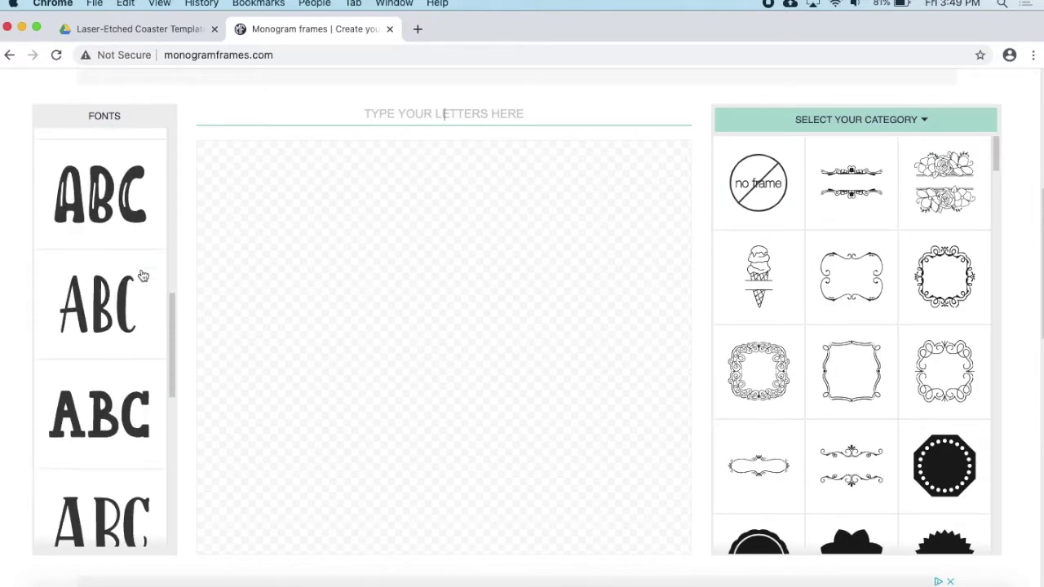
scroll(141, 275, "up", 15)
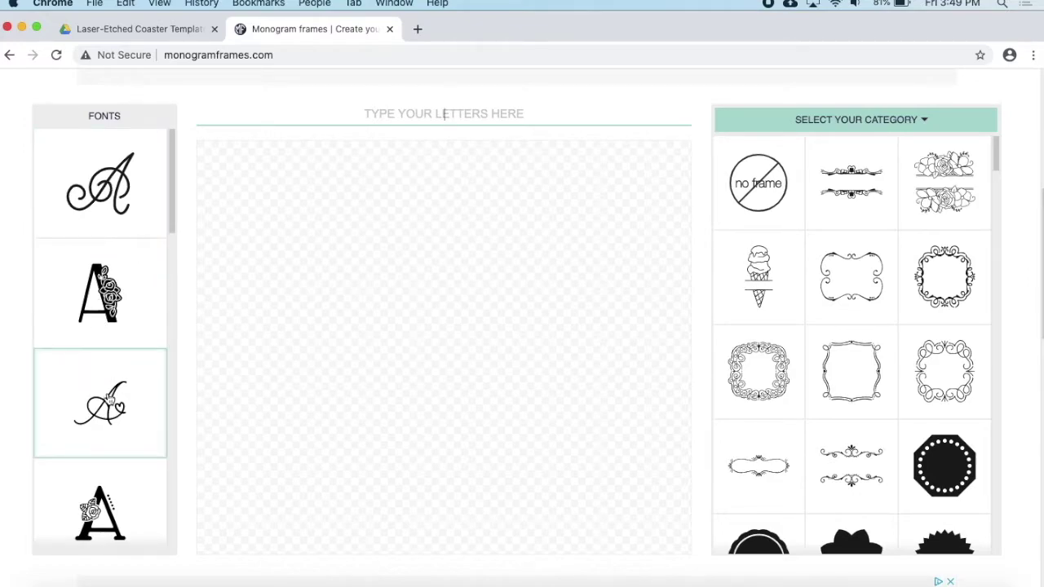
scroll(106, 367, "down", 5)
scroll(112, 372, "up", 5)
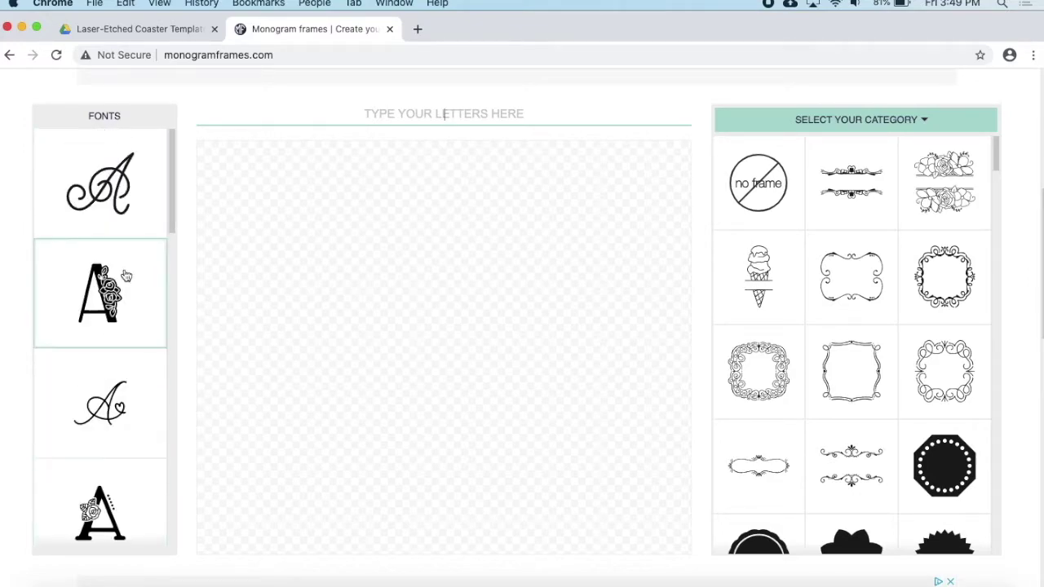
scroll(122, 269, "down", 10)
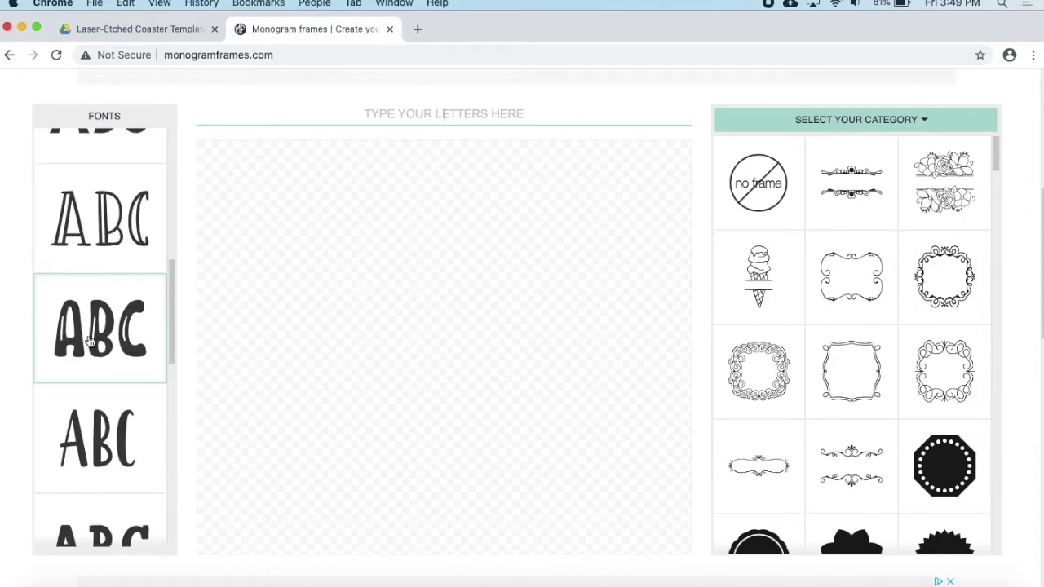
scroll(112, 350, "down", 1)
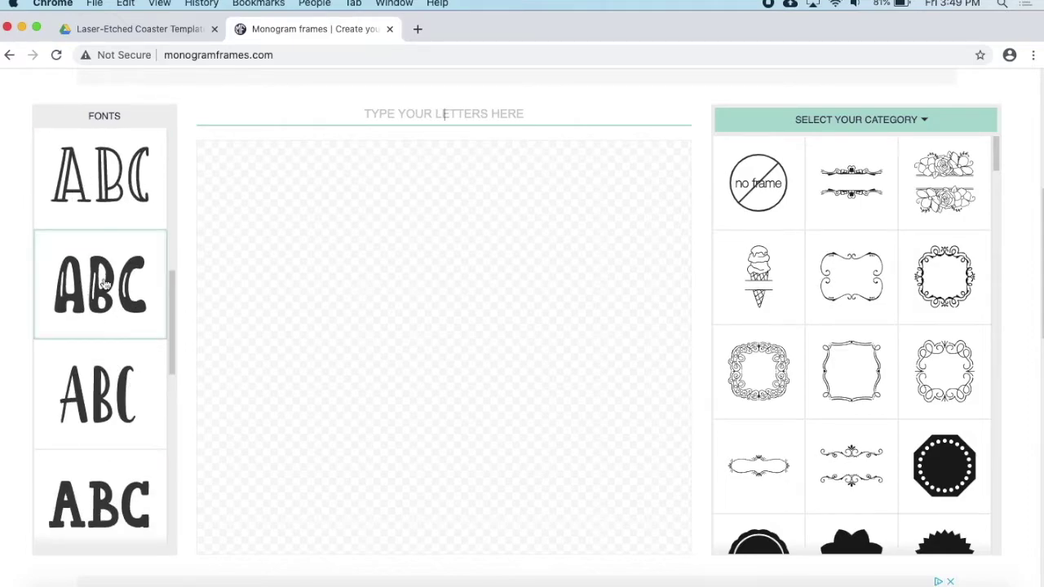
scroll(126, 297, "down", 1)
scroll(126, 297, "up", 2)
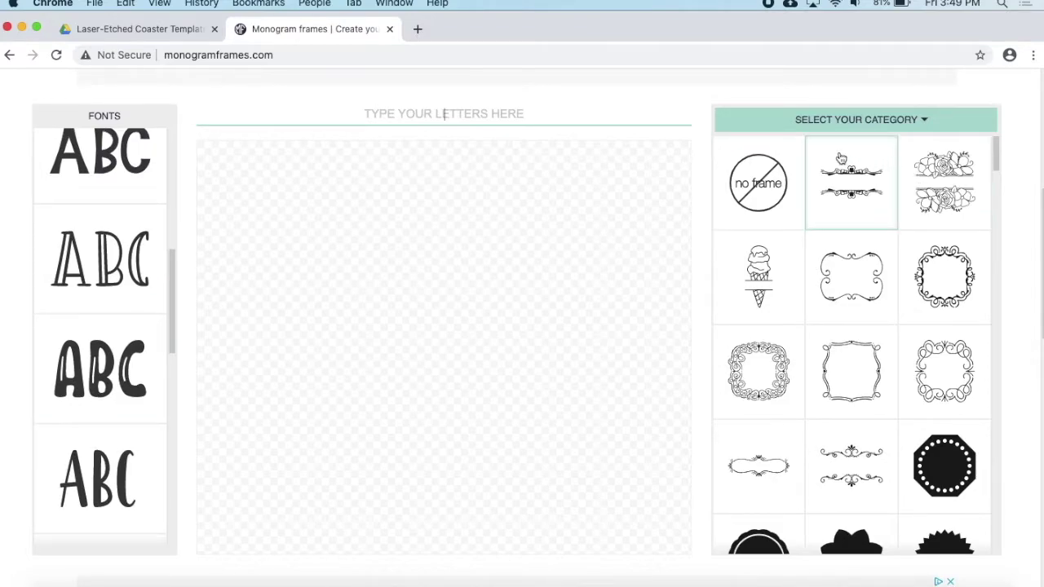
Step: Browse the available monogram frames to compare circular, floral and shaped designs
scroll(940, 205, "down", 15)
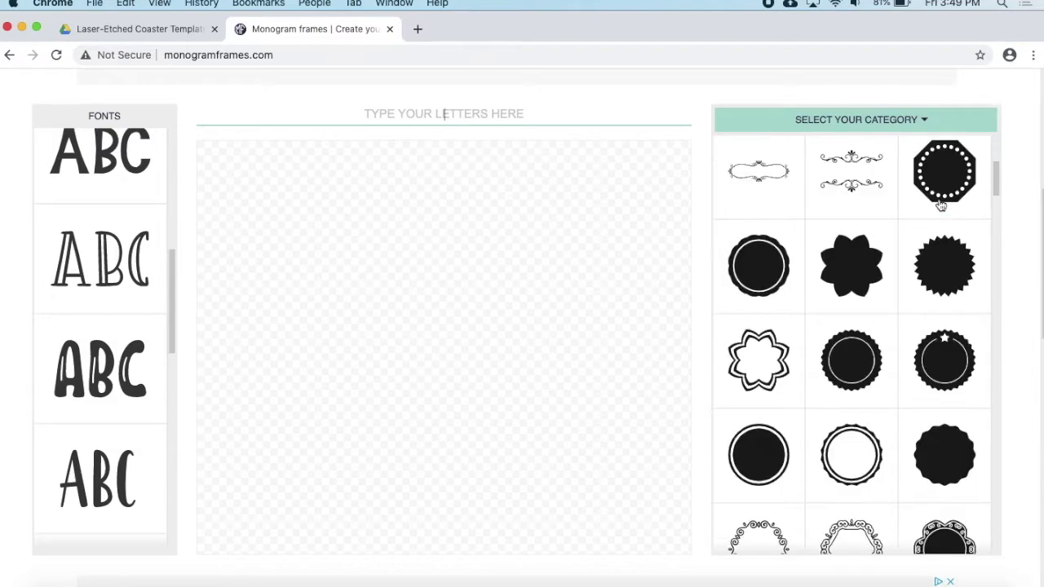
scroll(940, 205, "down", 5)
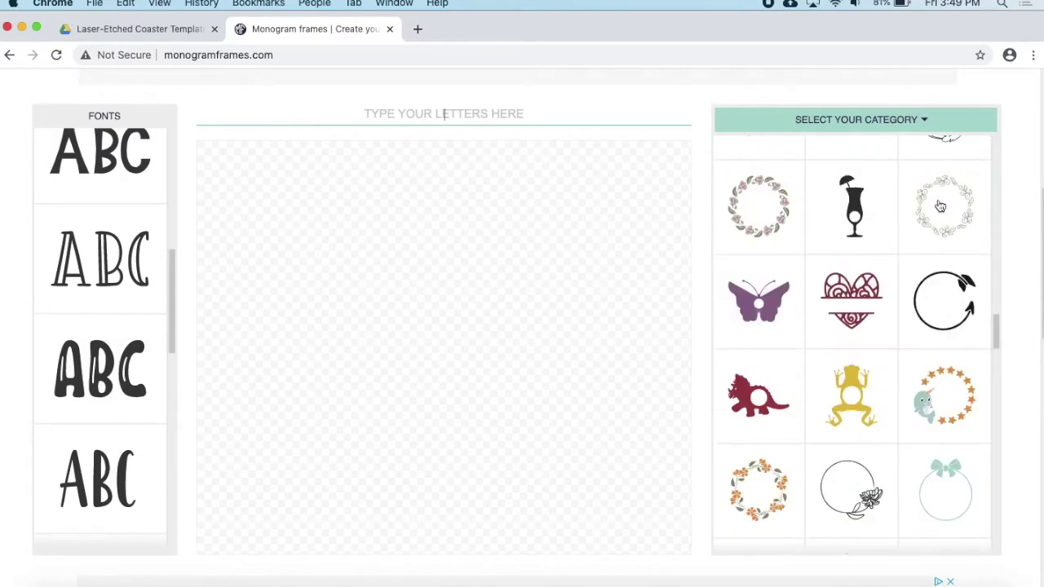
scroll(934, 213, "up", 10)
scroll(934, 213, "down", 8)
scroll(913, 277, "up", 10)
scroll(880, 343, "down", 2)
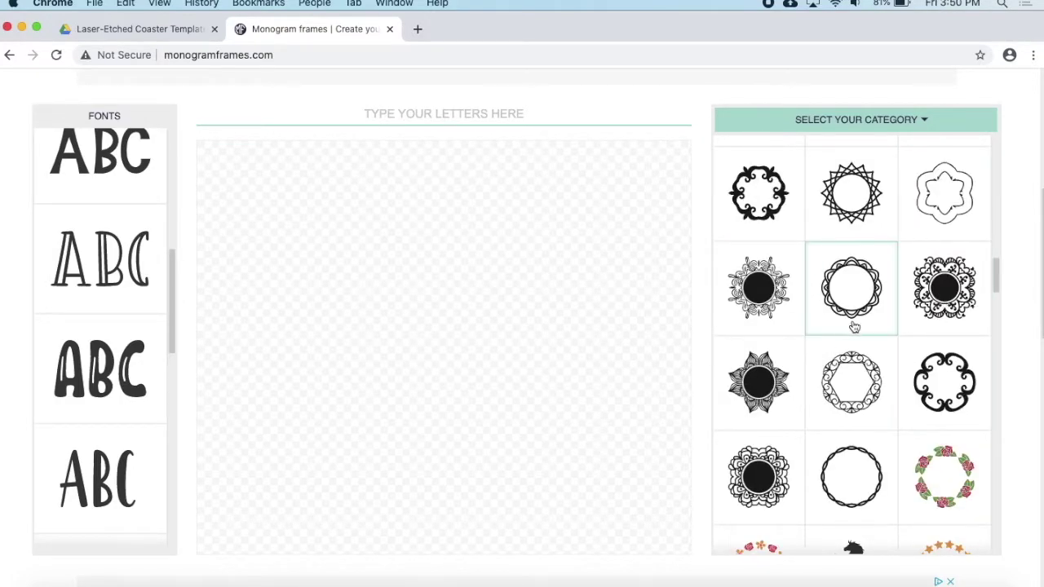
scroll(854, 328, "down", 3)
scroll(853, 328, "down", 4)
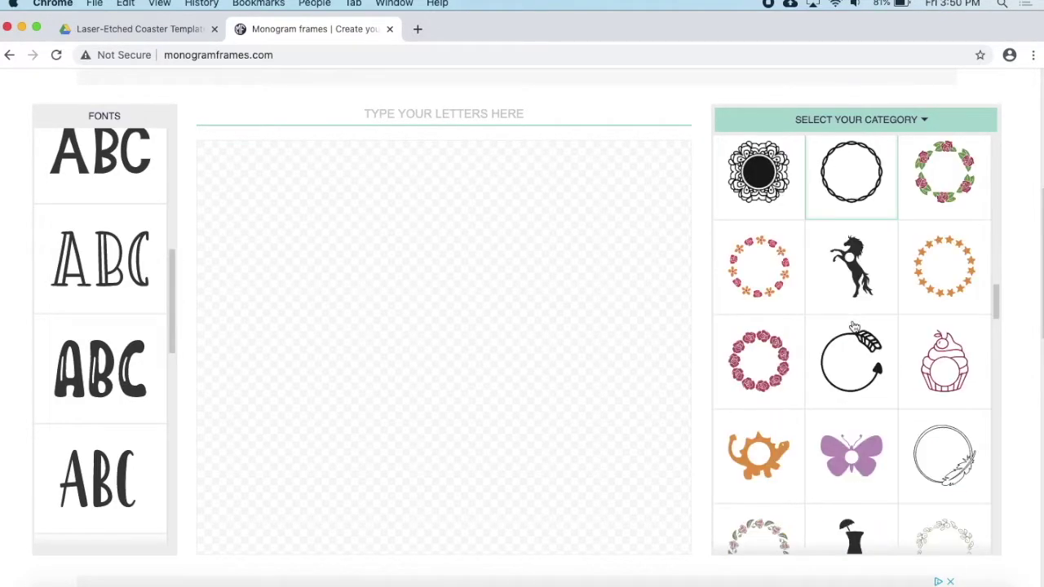
scroll(854, 327, "down", 7)
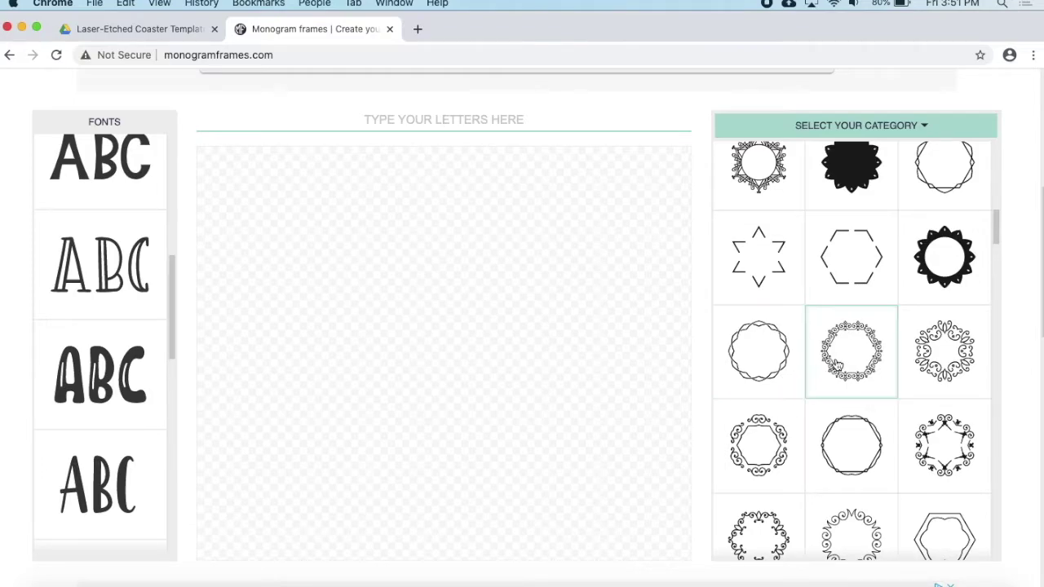
Step: Choose the bold interwoven circle frame and enter the three-letter first name as the monogram's letters
scroll(834, 363, "down", 3)
scroll(837, 366, "down", 1)
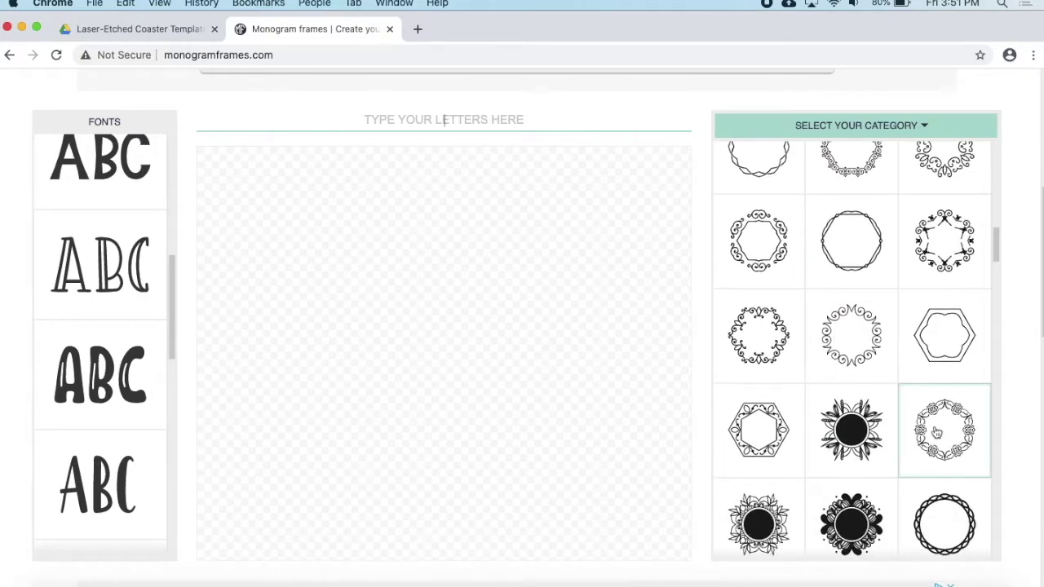
left_click(958, 515)
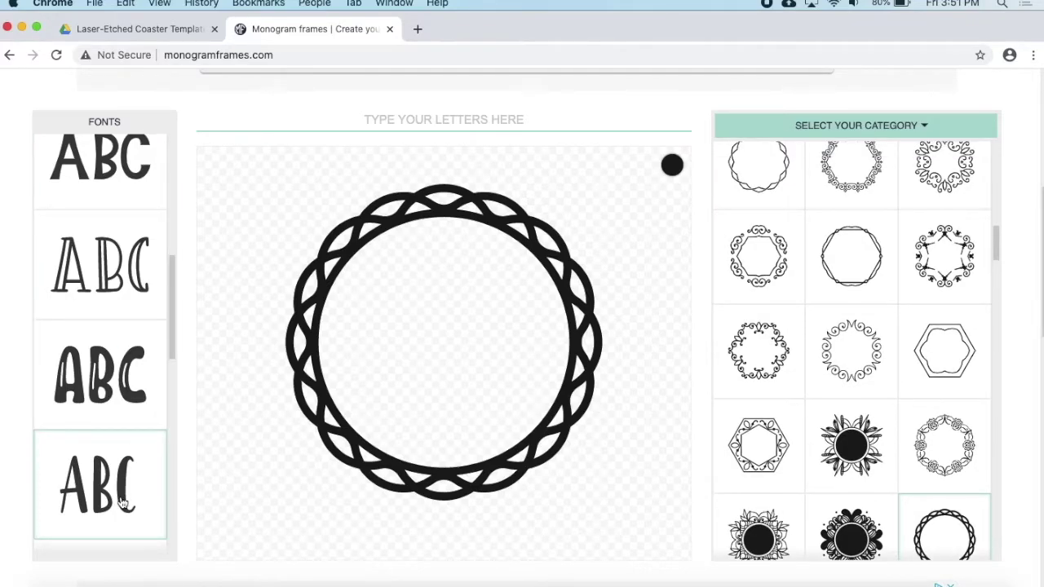
left_click(472, 122)
type("KEN")
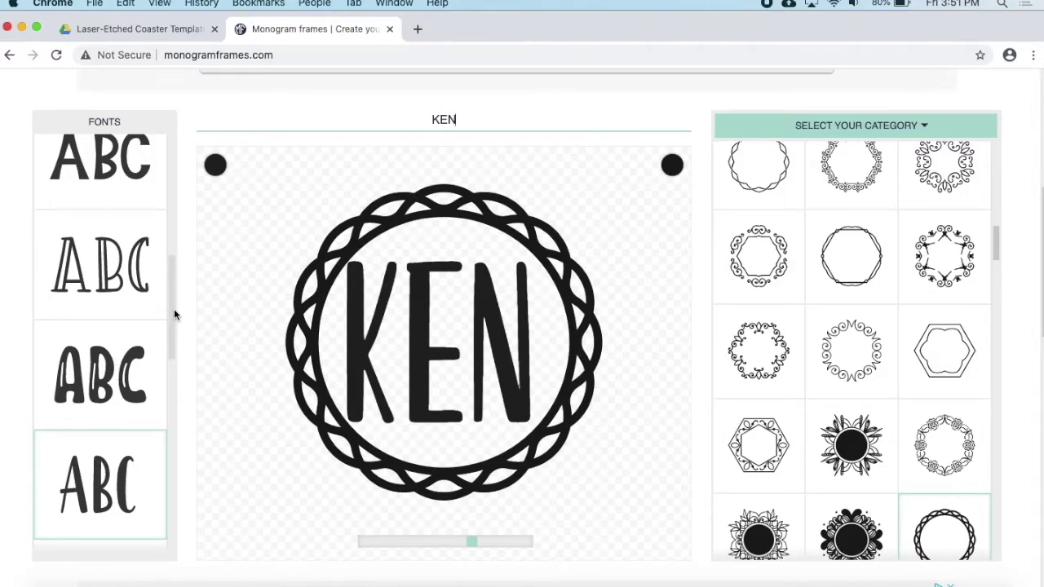
Step: Try the bold slab-serif font and the lighter flared serif font on the monogram letters
scroll(173, 322, "down", 3)
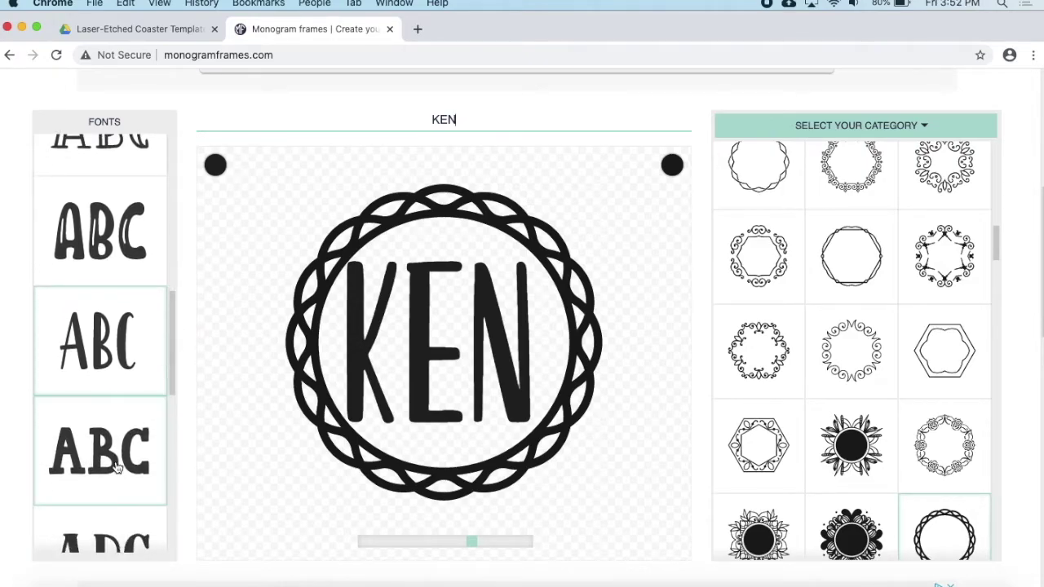
left_click(117, 463)
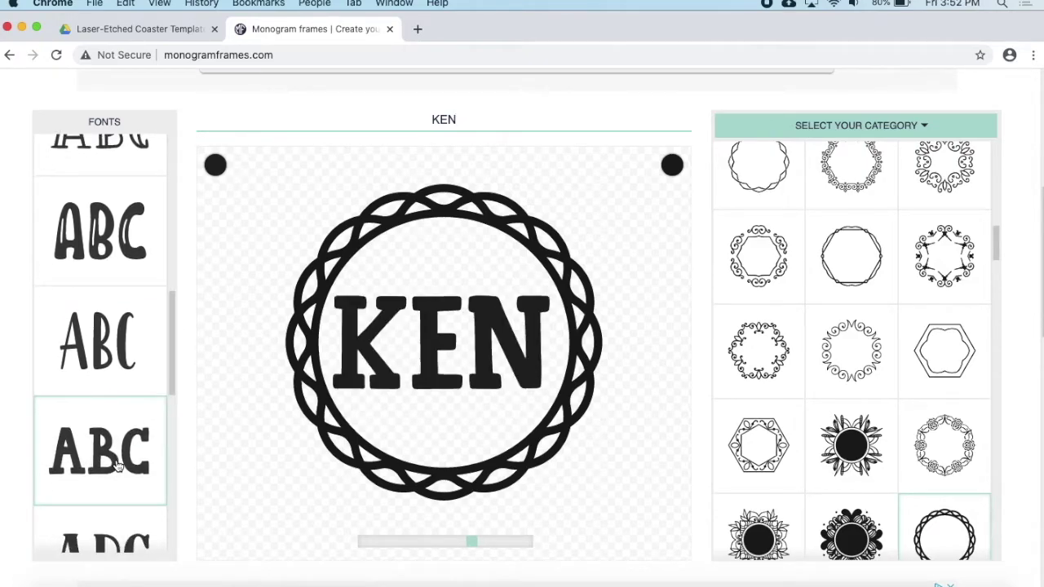
scroll(123, 453, "down", 2)
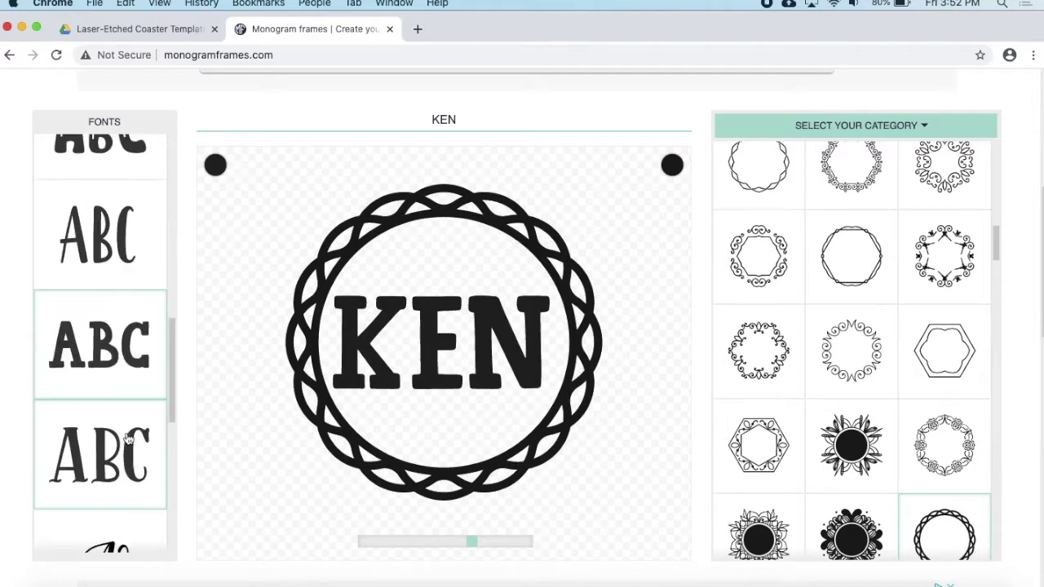
left_click(135, 440)
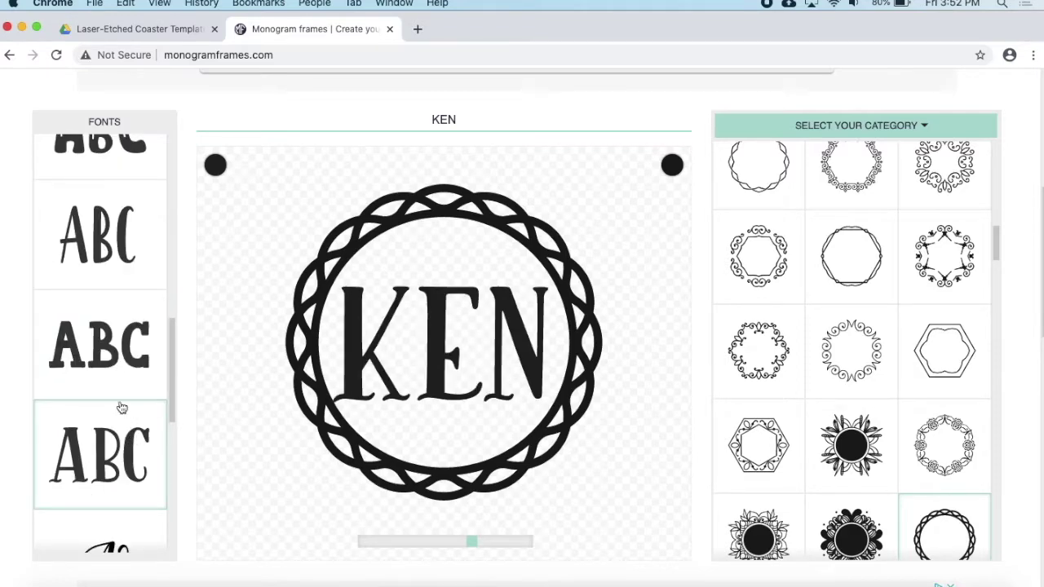
scroll(104, 332, "down", 5)
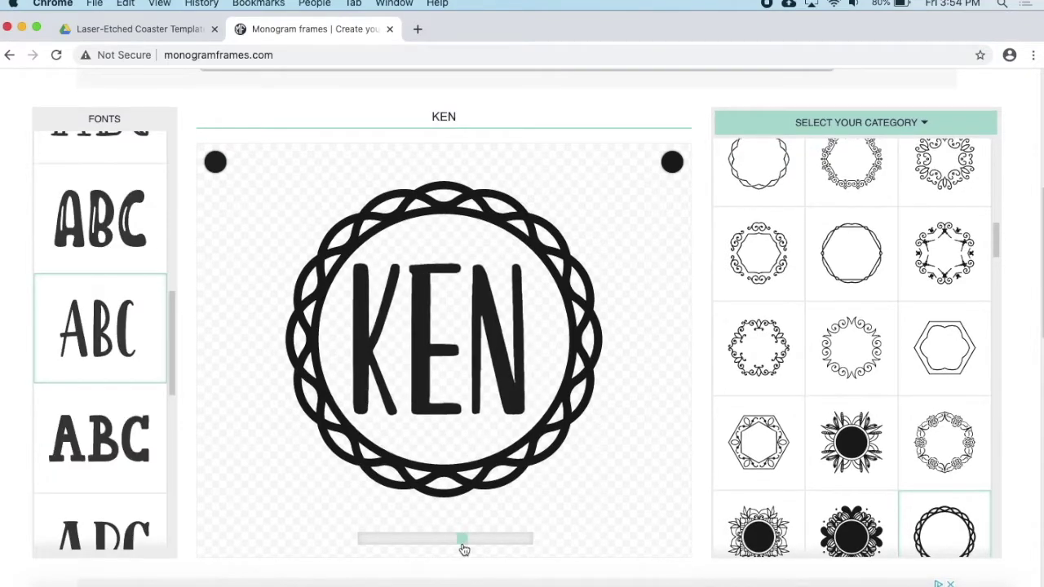
Step: Shrink the monogram letters slightly inside the frame and set them in the bold slab-serif font
mouse_move(464, 549)
left_mouse_down()
mouse_move(445, 549)
mouse_move(461, 547)
left_mouse_up()
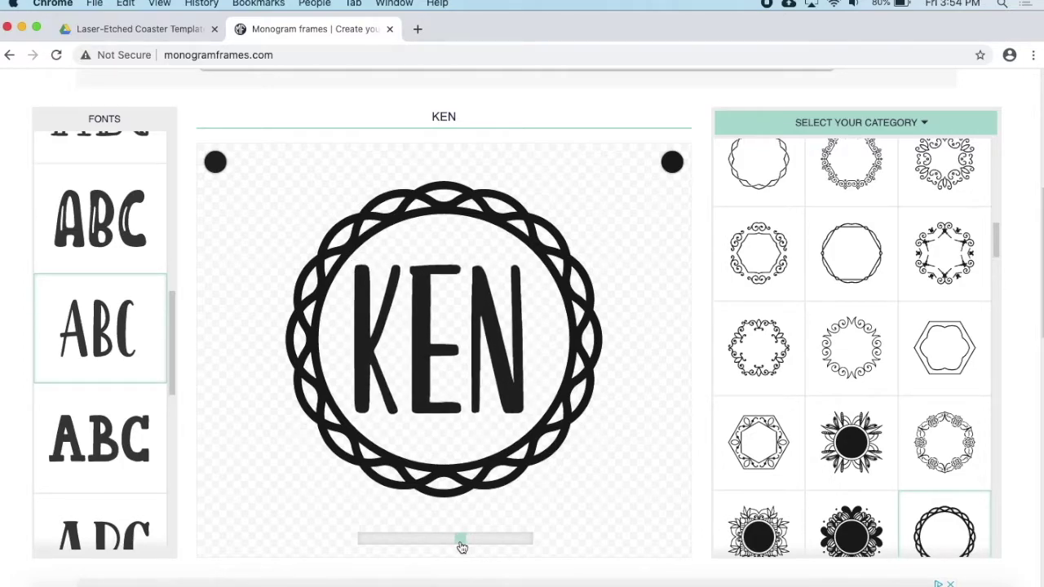
left_click(116, 400)
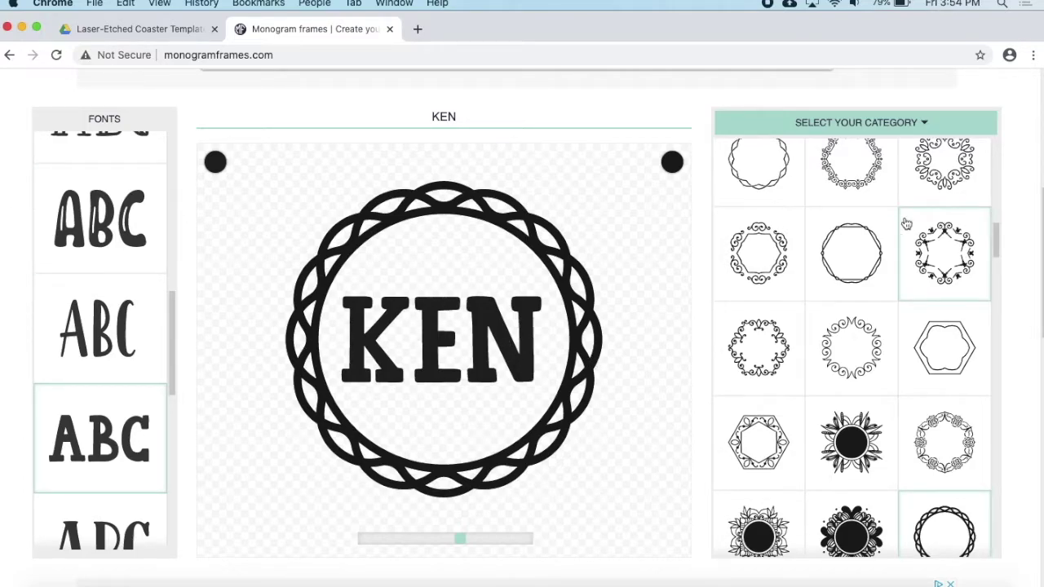
Step: Go to the monogram's download page, accept the terms and conditions, and download the design as SVG
scroll(1026, 223, "down", 10)
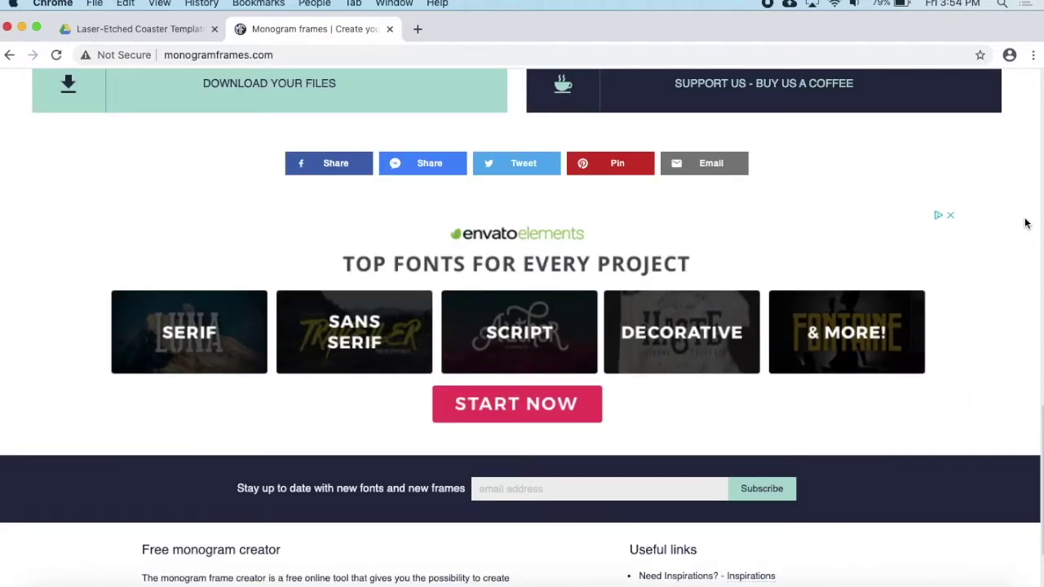
scroll(1026, 222, "up", 4)
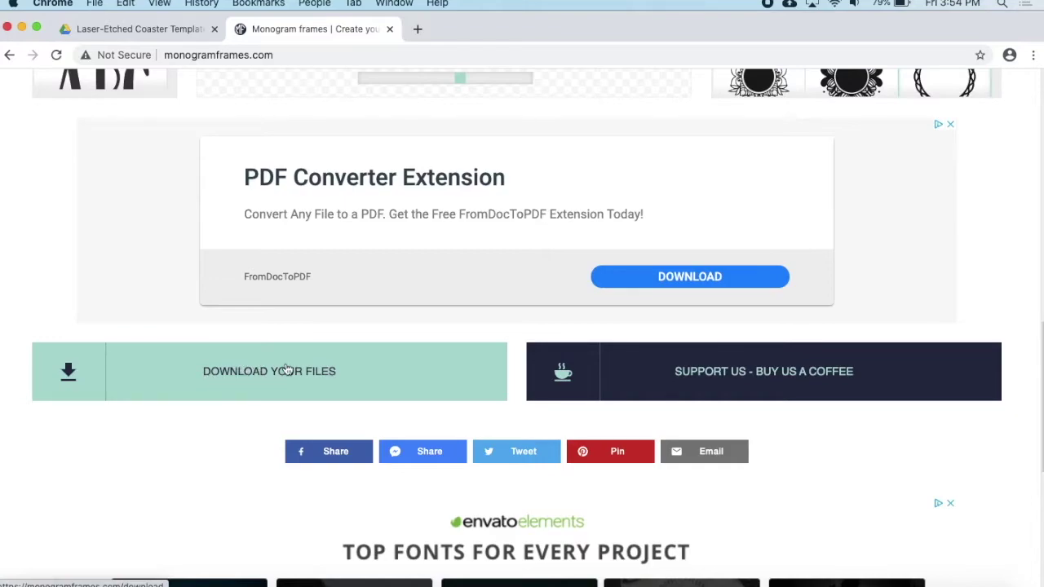
left_click(236, 378)
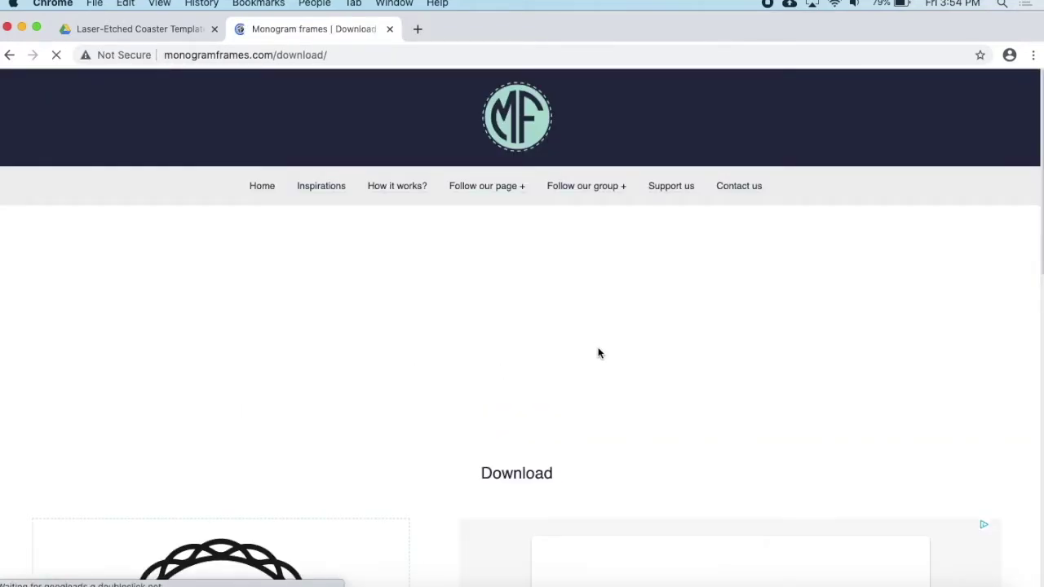
scroll(921, 324, "down", 5)
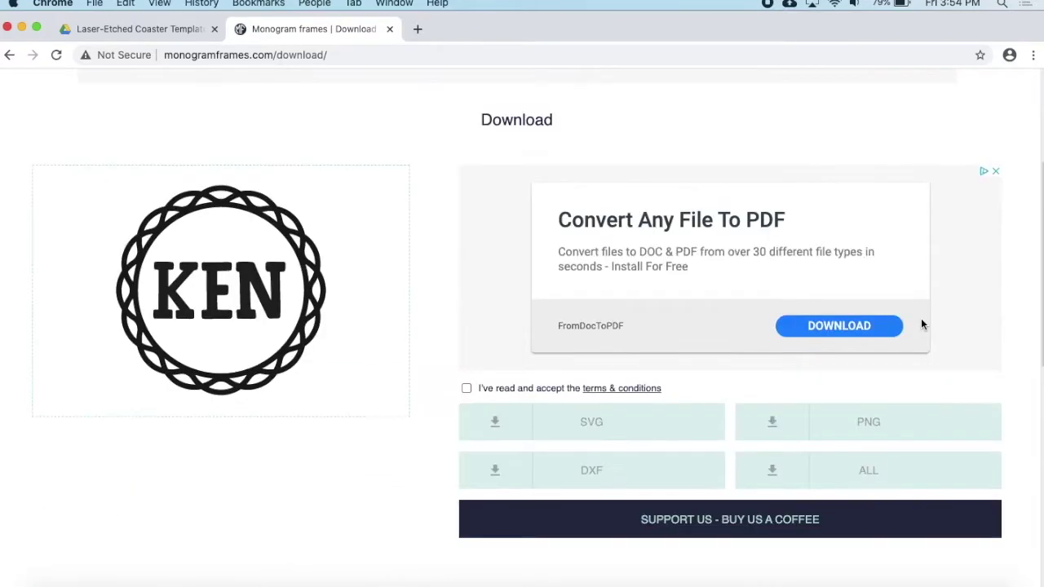
left_click(466, 385)
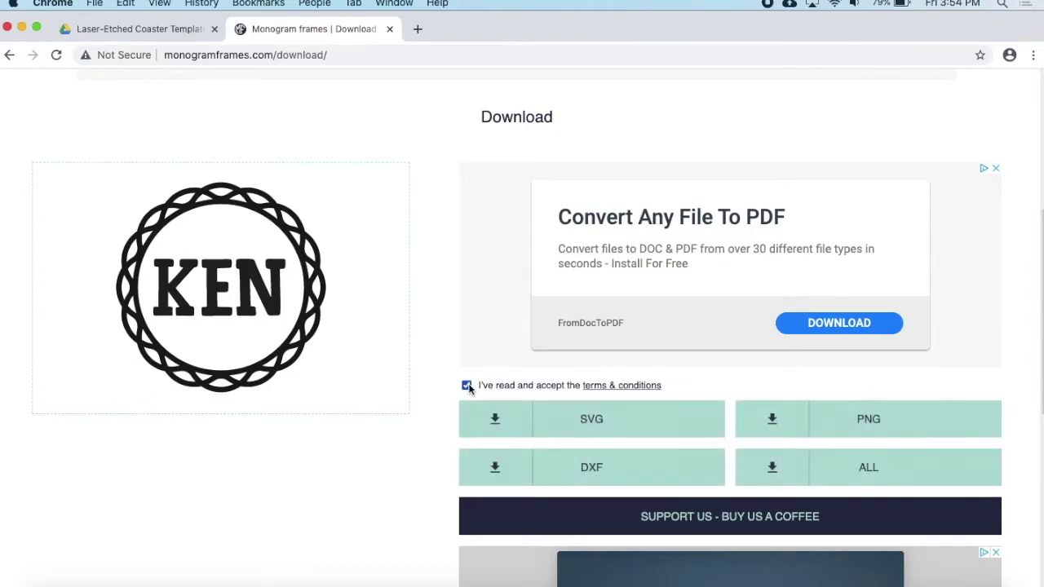
left_click(585, 423)
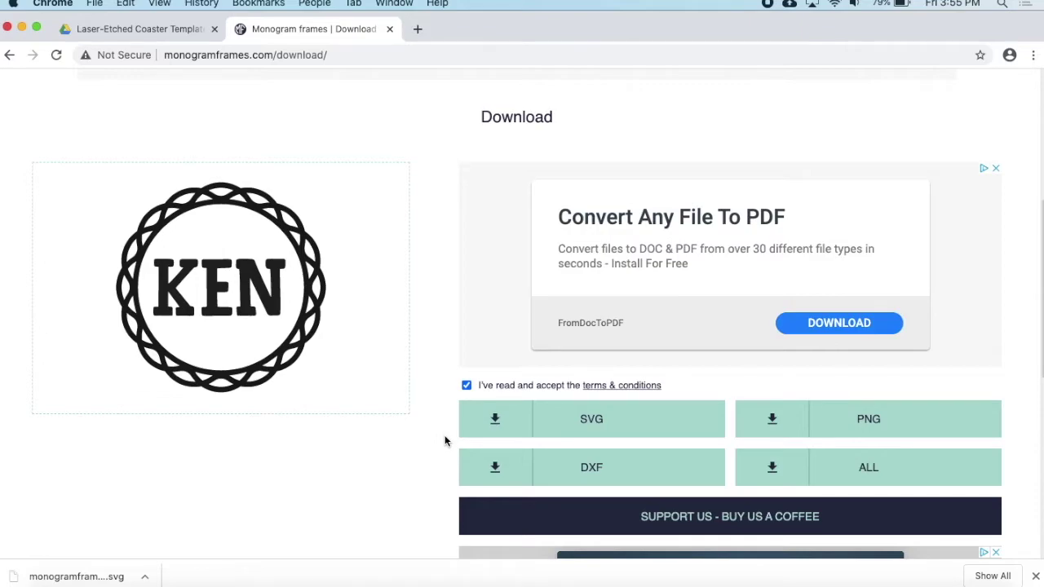
Step: Switch to Inkscape and import the monogramframes SVG from the Downloads folder into the coaster template as editable objects
left_click(805, 581)
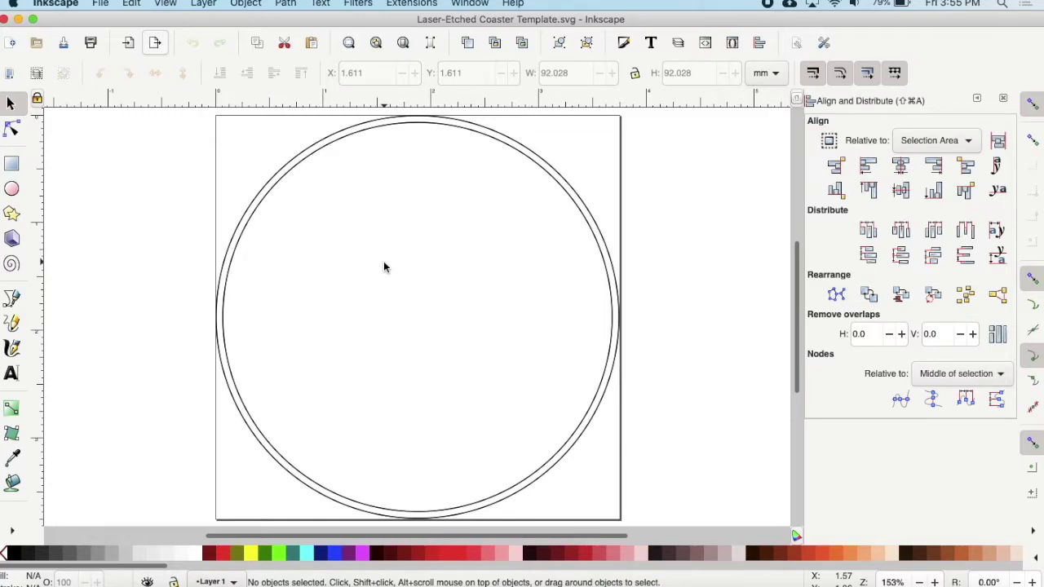
left_click(105, 5)
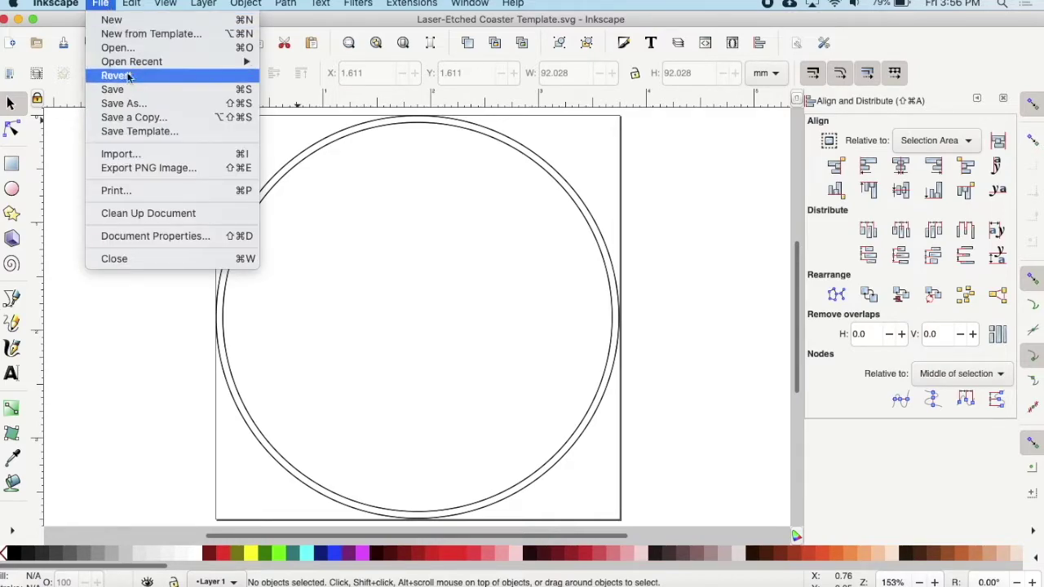
left_click(157, 156)
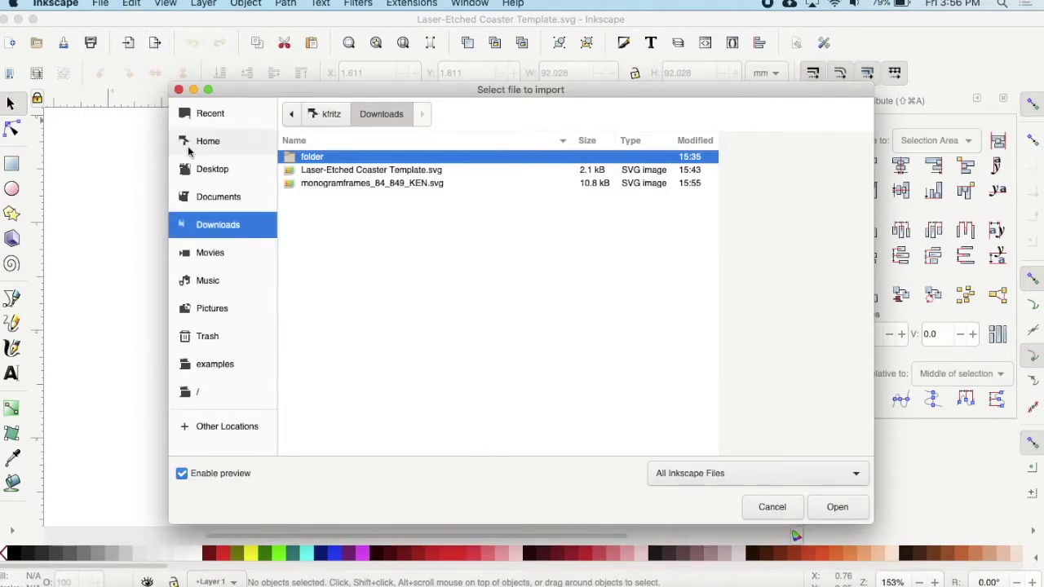
left_click(390, 184)
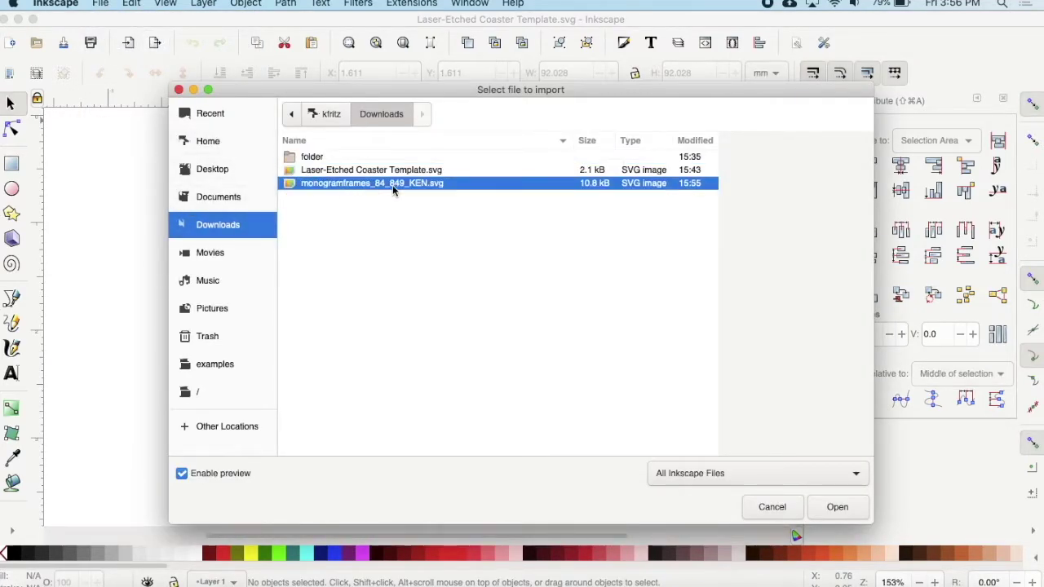
left_click(839, 508)
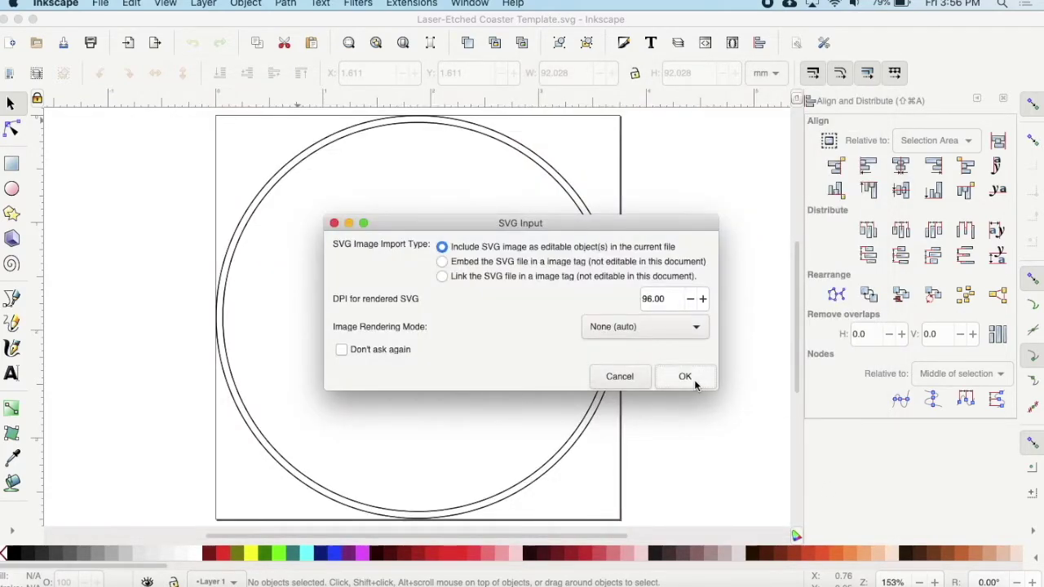
left_click(694, 381)
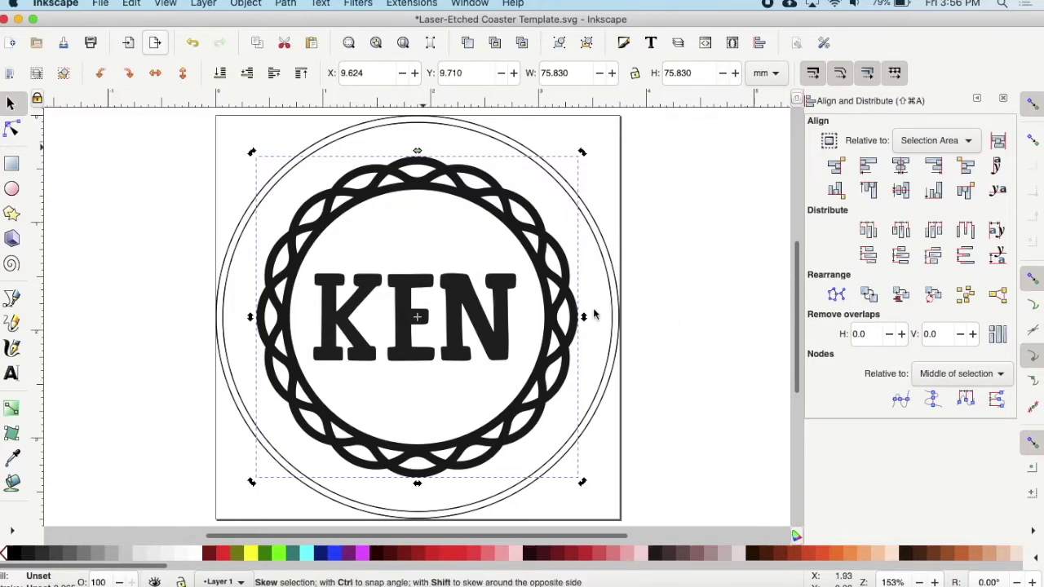
left_click(656, 220)
key("minus")
key("minus")
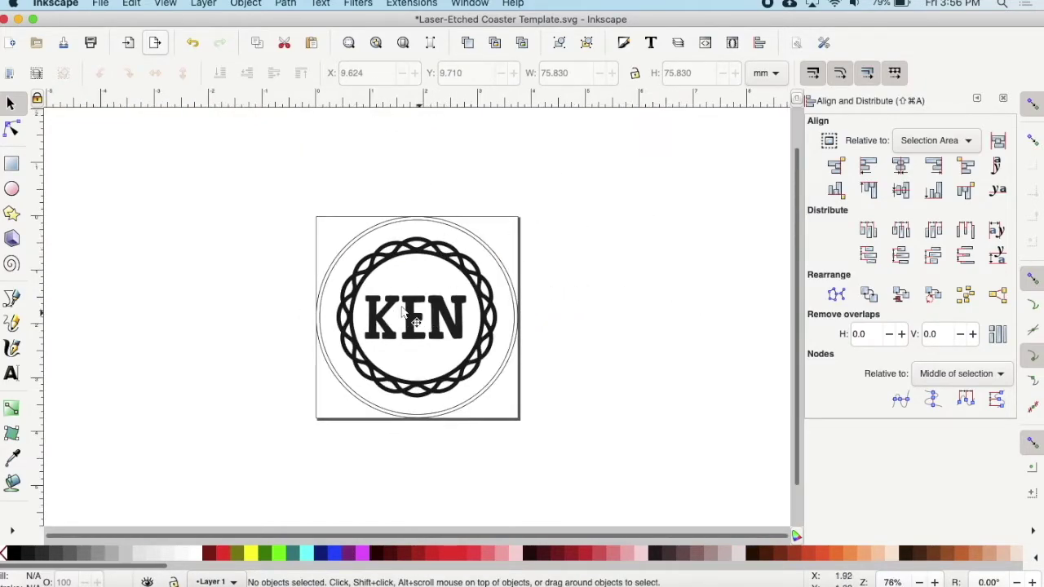
key("plus")
key("plus")
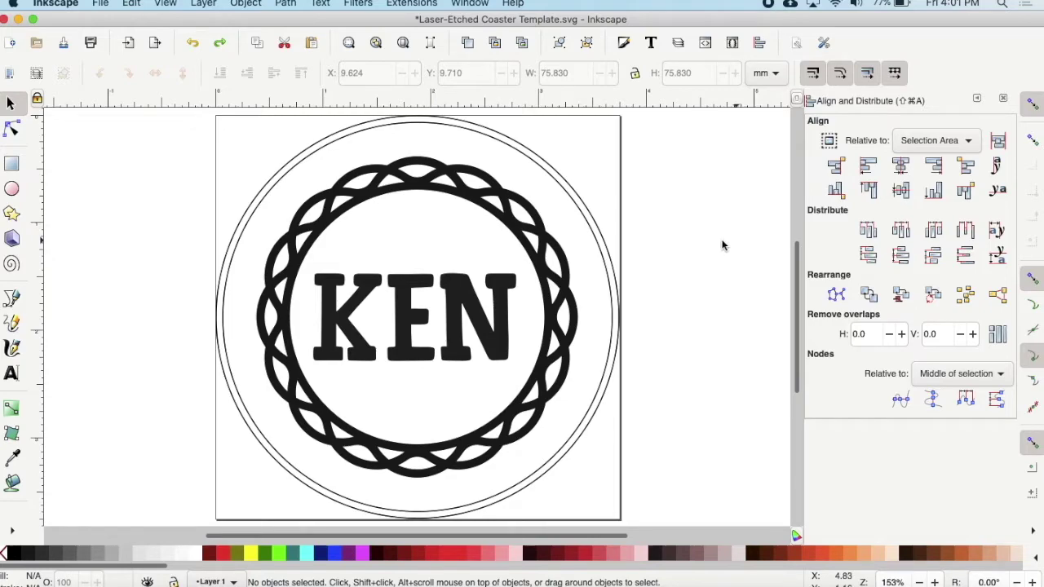
Step: Try to scale the monogram freely from its lower-left corner without keeping its proportions, and undo the scaling
left_click(535, 259)
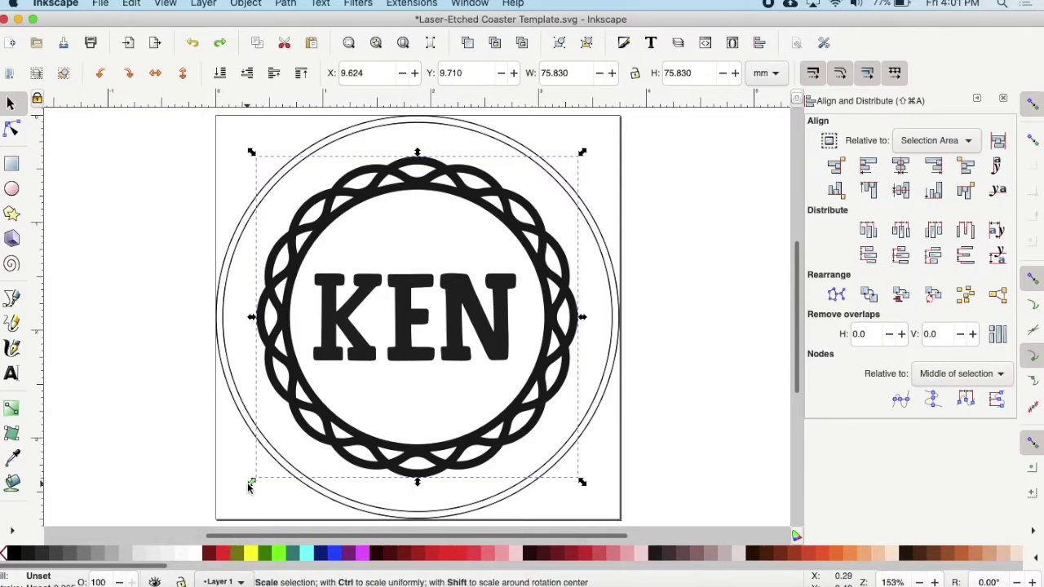
mouse_move(250, 486)
left_mouse_down()
mouse_move(154, 457)
mouse_move(131, 459)
mouse_move(131, 493)
mouse_move(245, 467)
left_mouse_up()
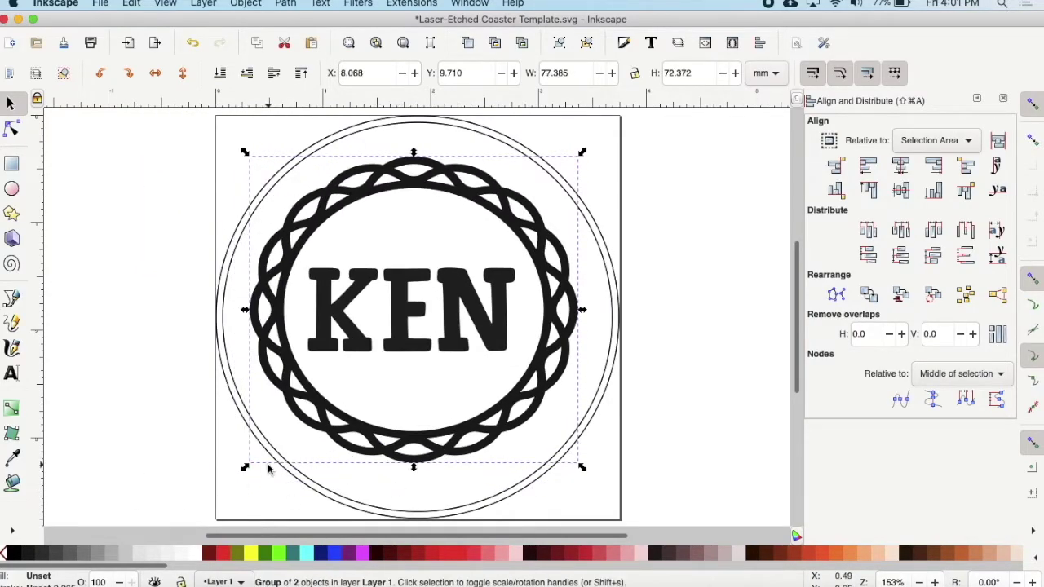
key("super+z")
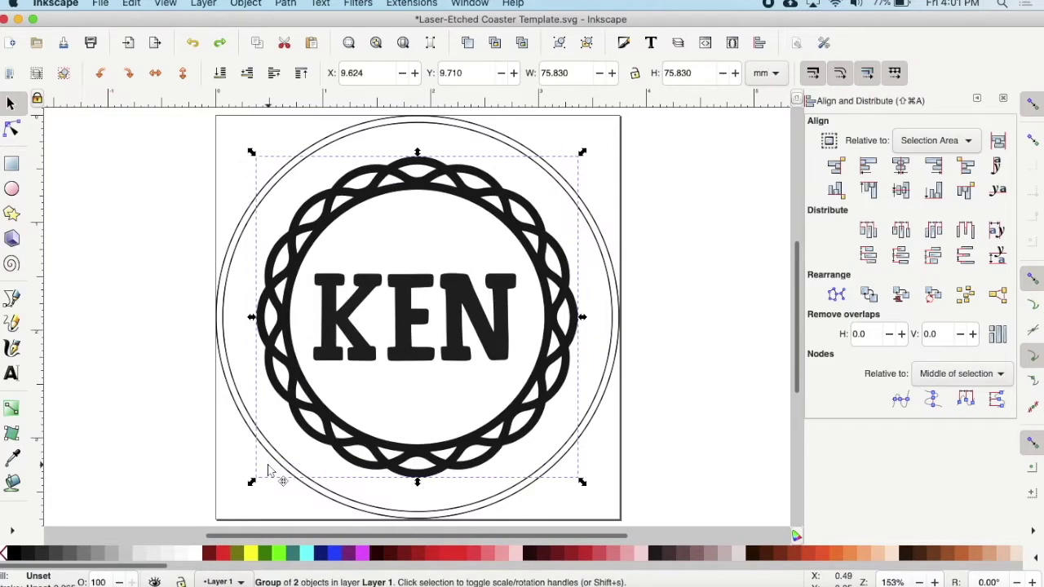
left_click(133, 4)
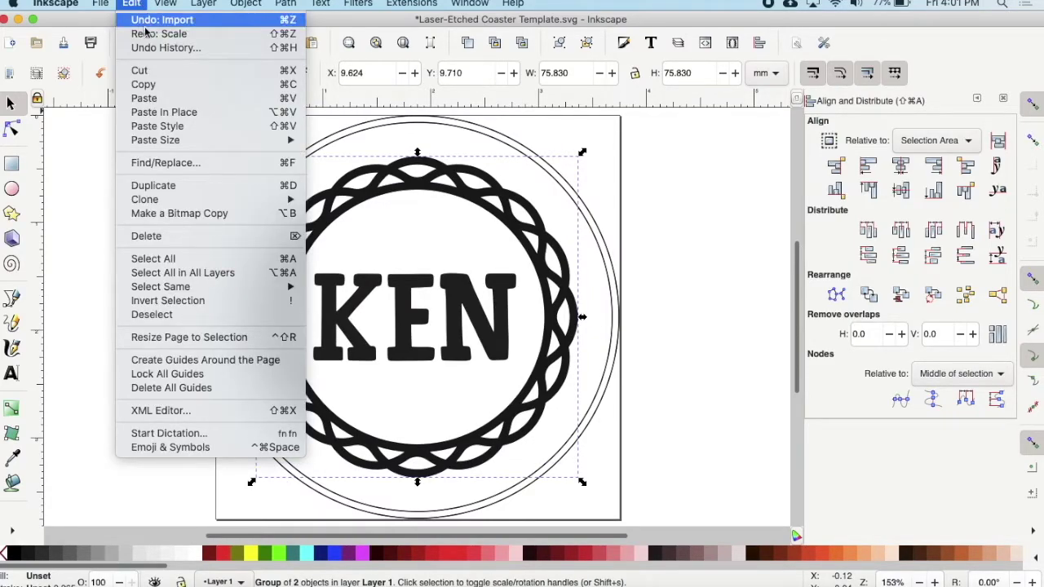
left_click(131, 4)
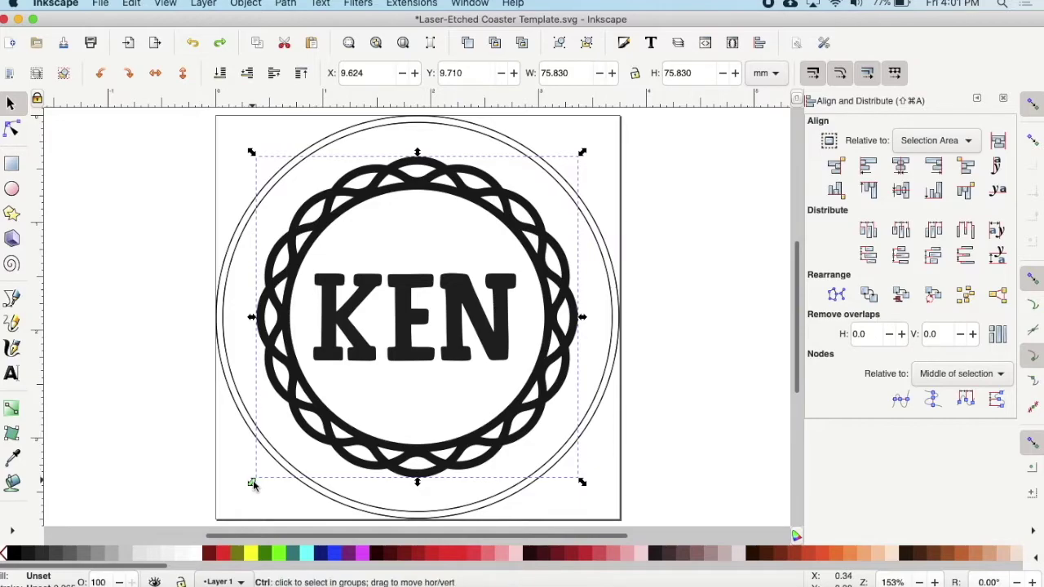
Step: Scale the monogram proportionally from its lower-left corner to about 85 mm wide and high
left_click_drag(253, 484, 199, 524)
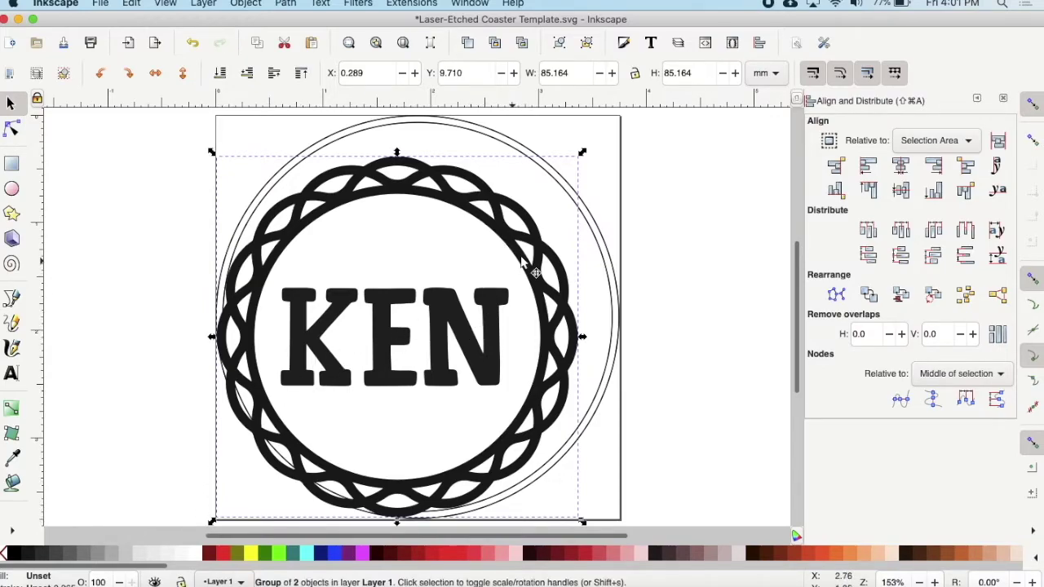
Step: Align the monogram relative to the page, centering it both horizontally and vertically within the coaster template
left_click_drag(550, 240, 444, 262)
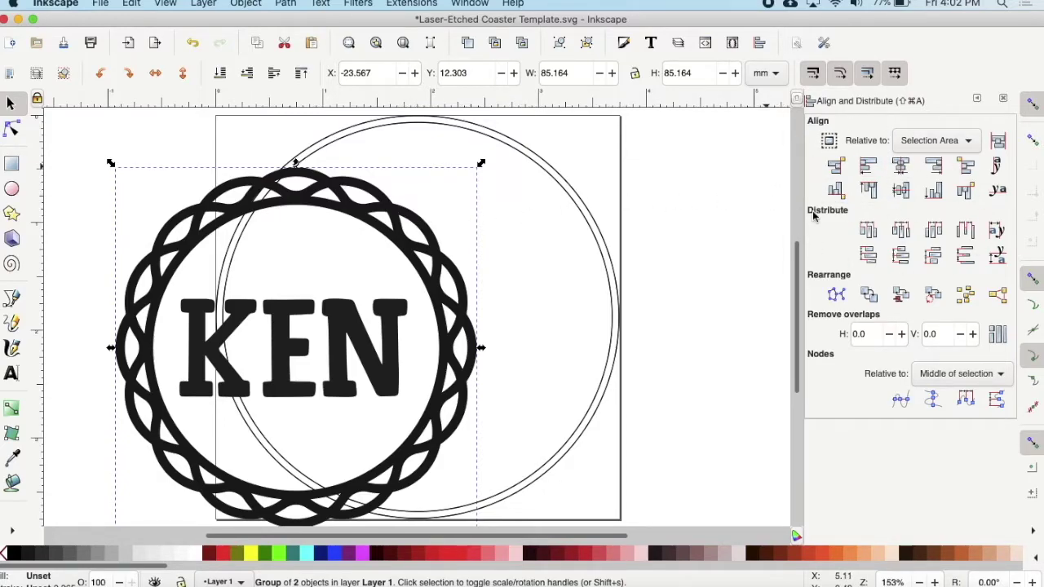
left_click(247, 4)
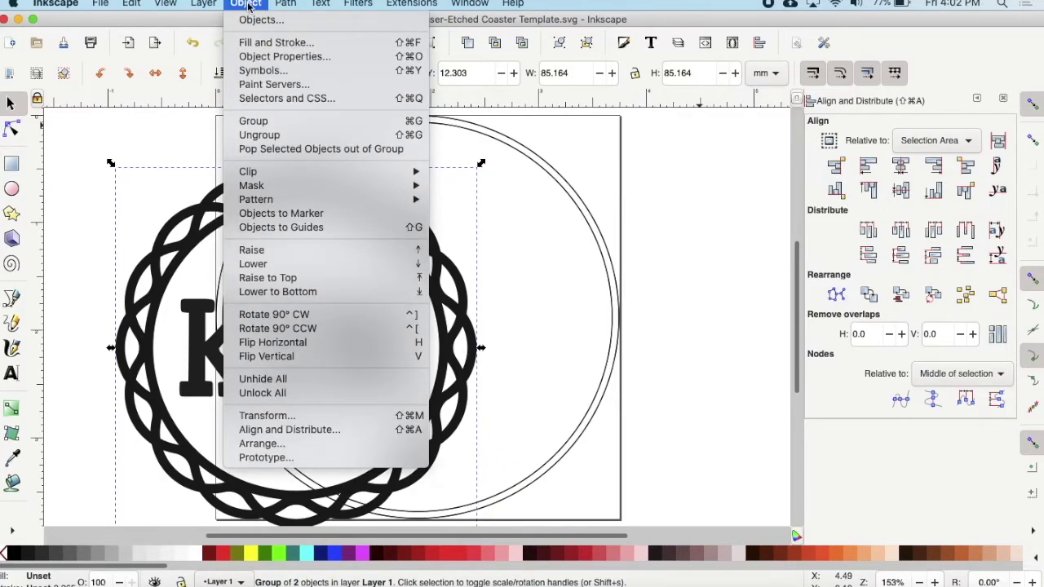
left_click(281, 432)
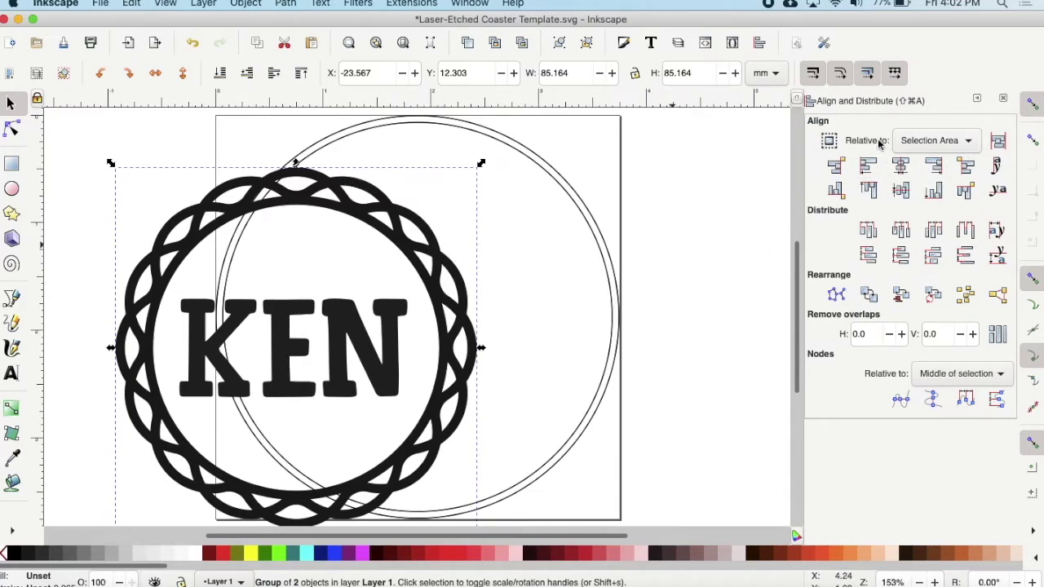
left_click(966, 142)
left_click(924, 107)
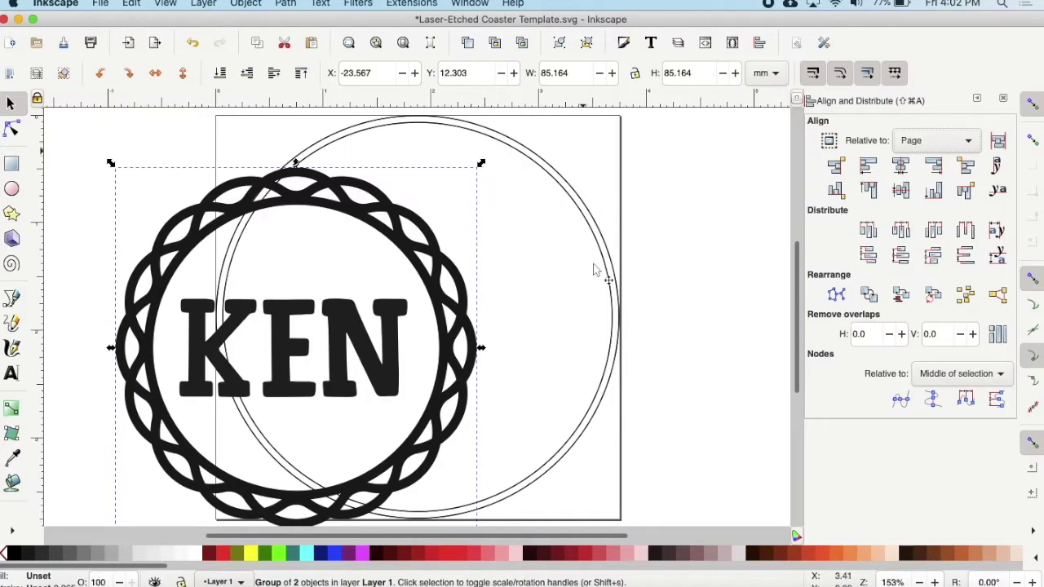
left_click(901, 167)
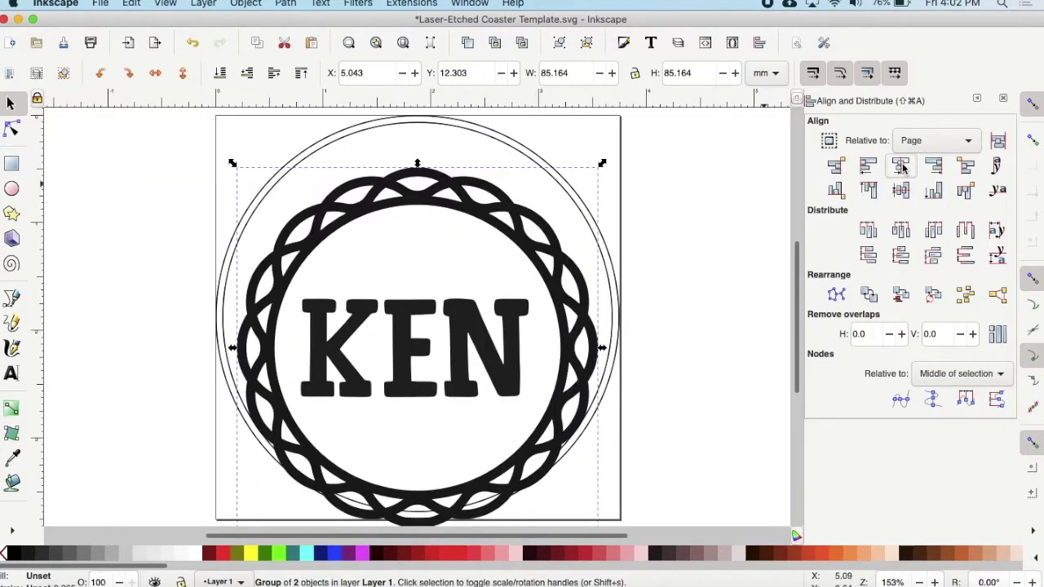
left_click(901, 191)
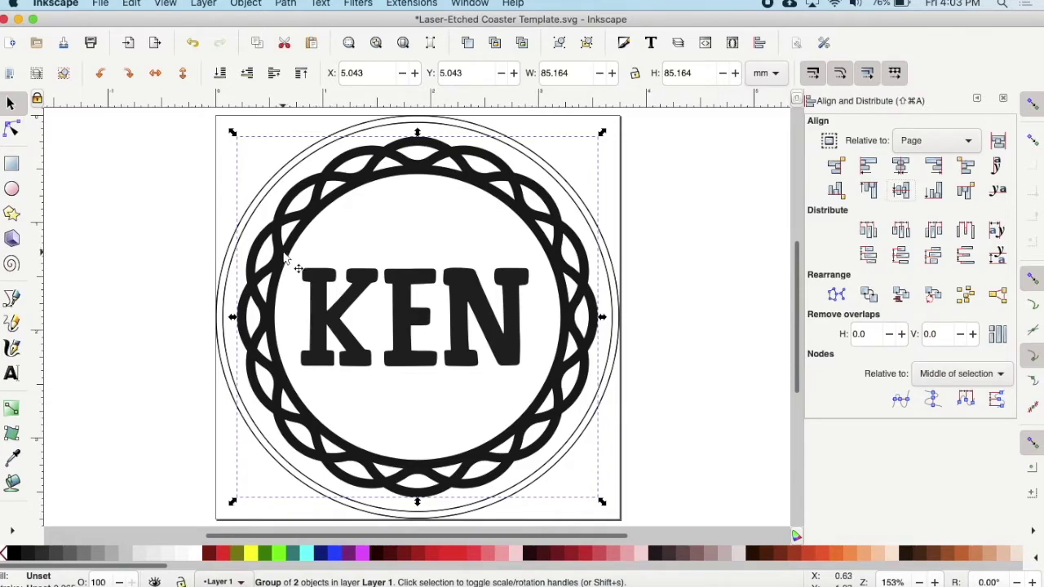
Step: Try to rotate the centered monogram from its upper-left corner, undo the rotation, and deselect the monogram
left_click(302, 236)
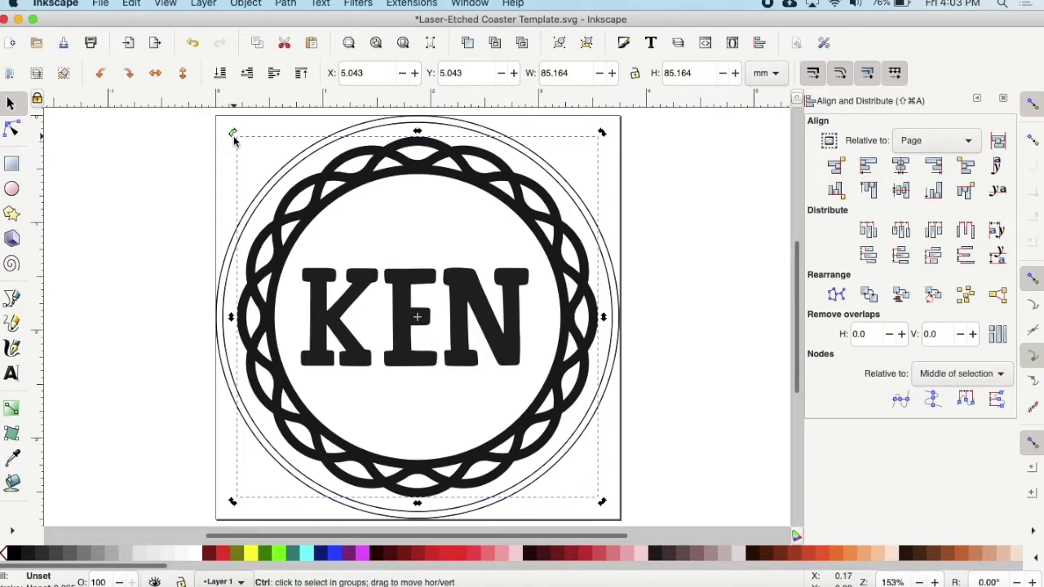
left_click_drag(233, 135, 234, 199)
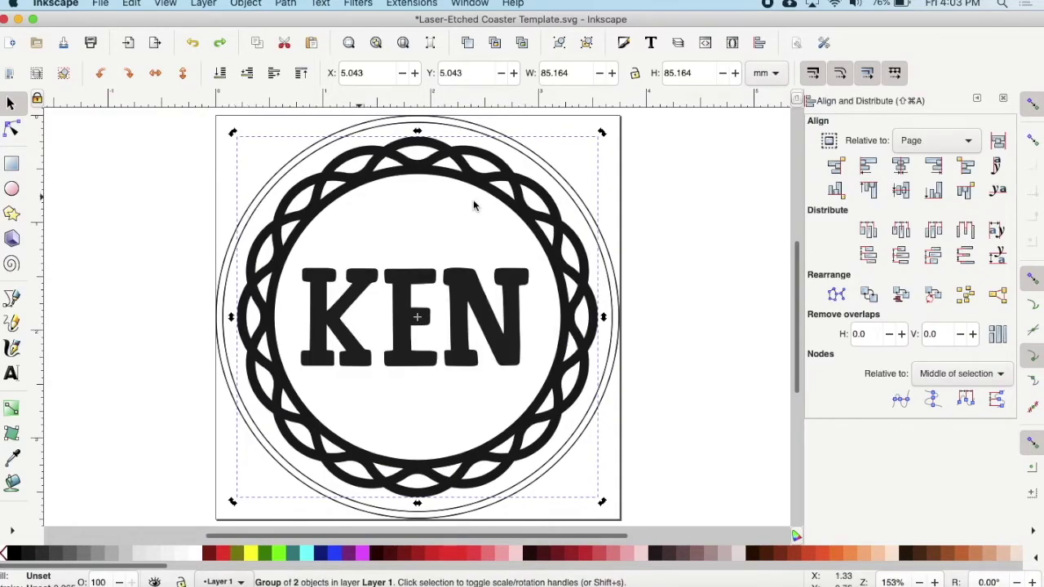
left_click(667, 166)
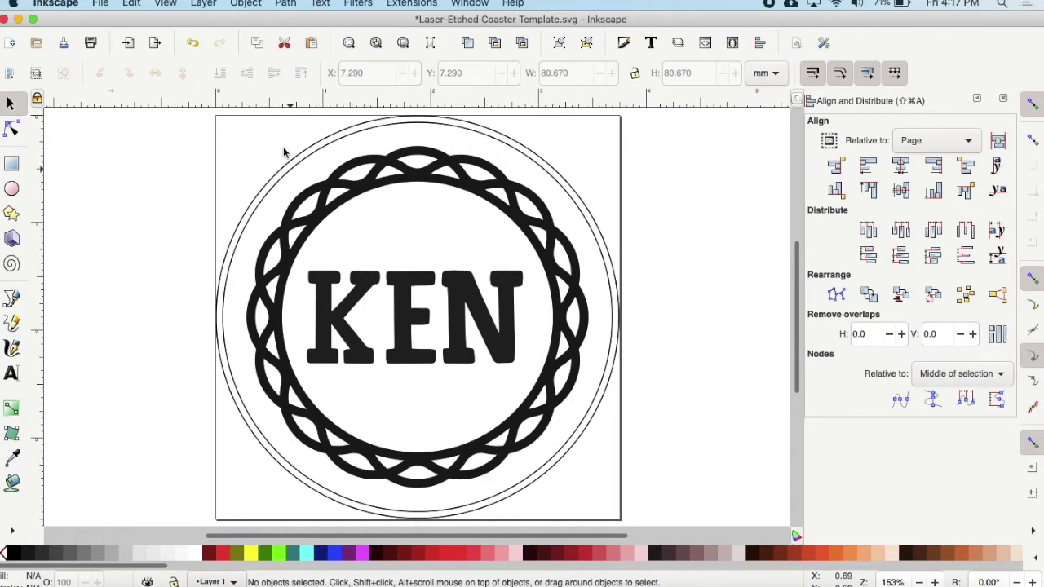
Step: Delete the inner and outer template circles around the monogram, leaving only the artwork for etching
left_click(287, 181)
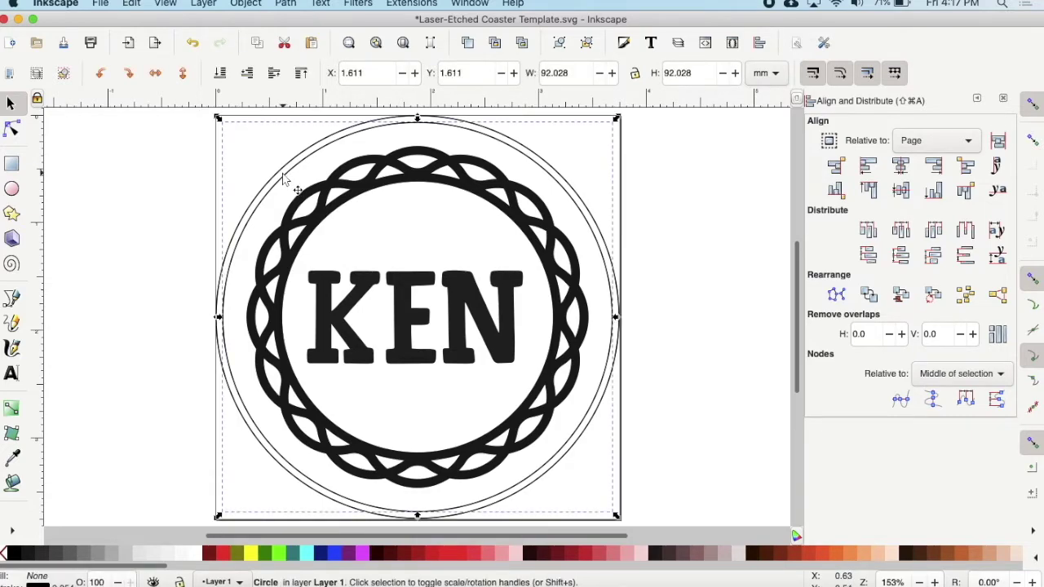
key("Delete")
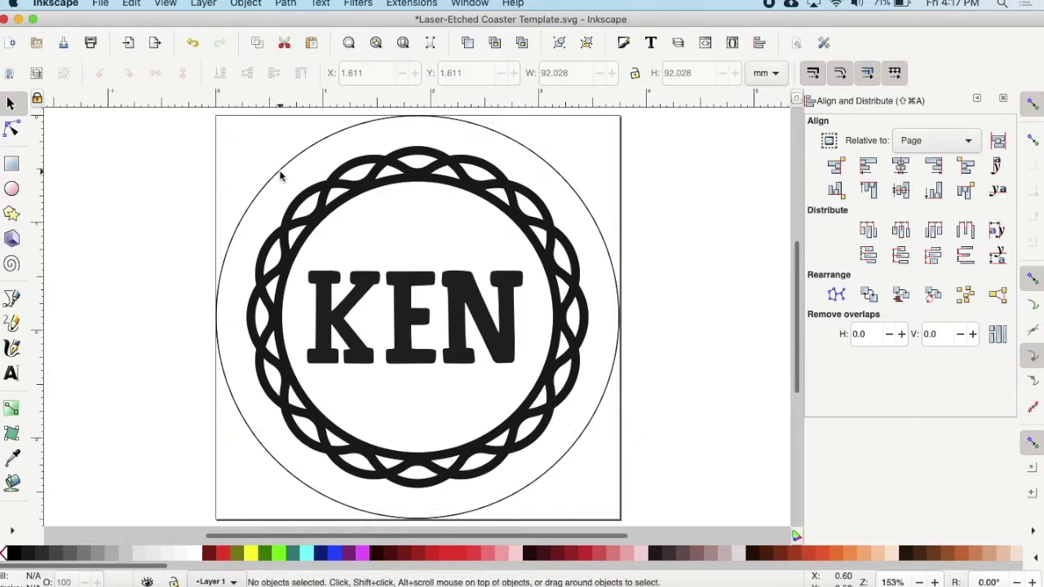
left_click(279, 174)
key("Delete")
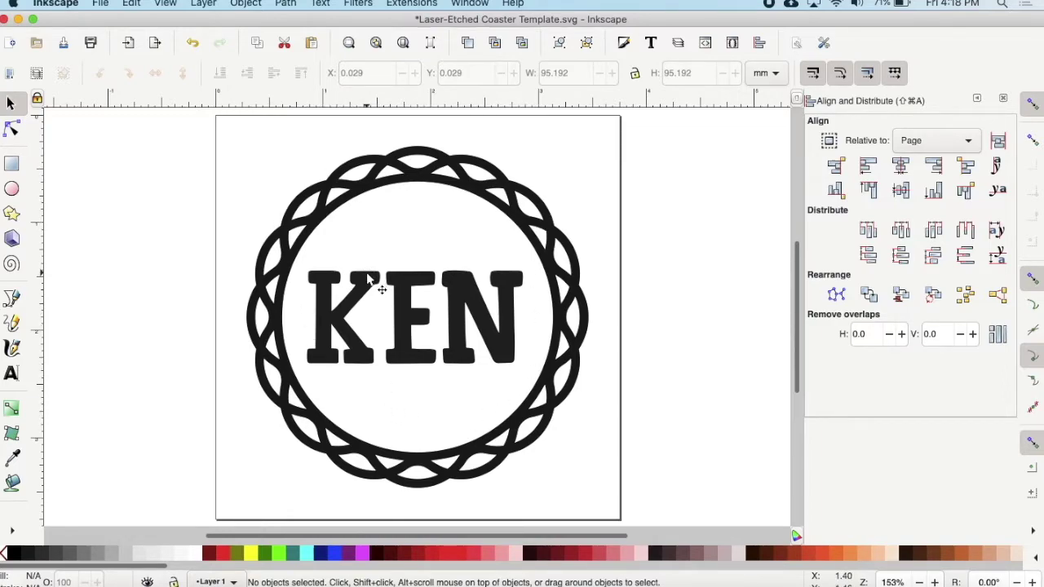
Step: Start saving the coaster design under a new file in Downloads, with Portable Document Format (*.pdf) as the file type
left_click(111, 5)
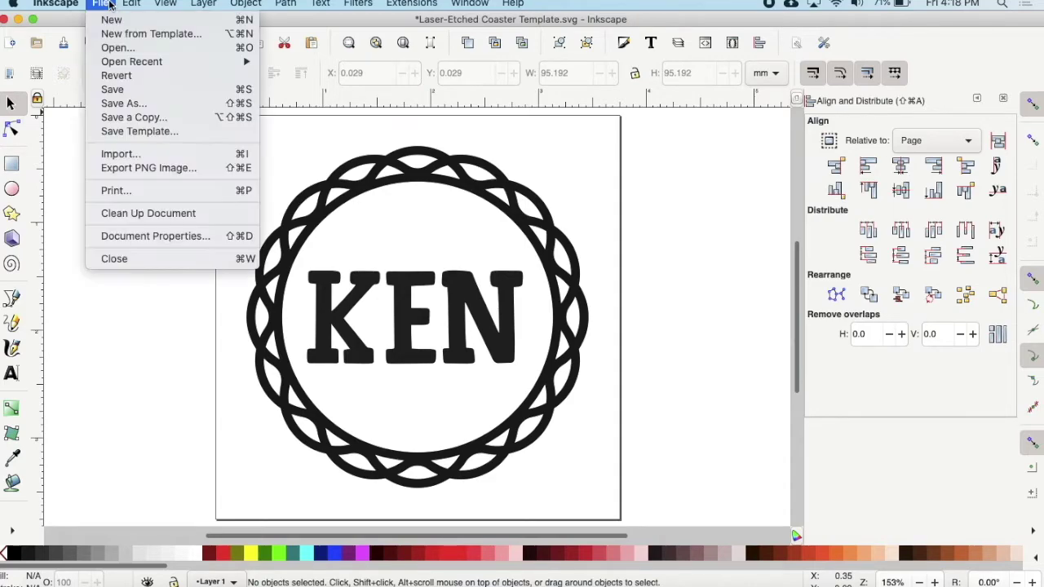
left_click(123, 103)
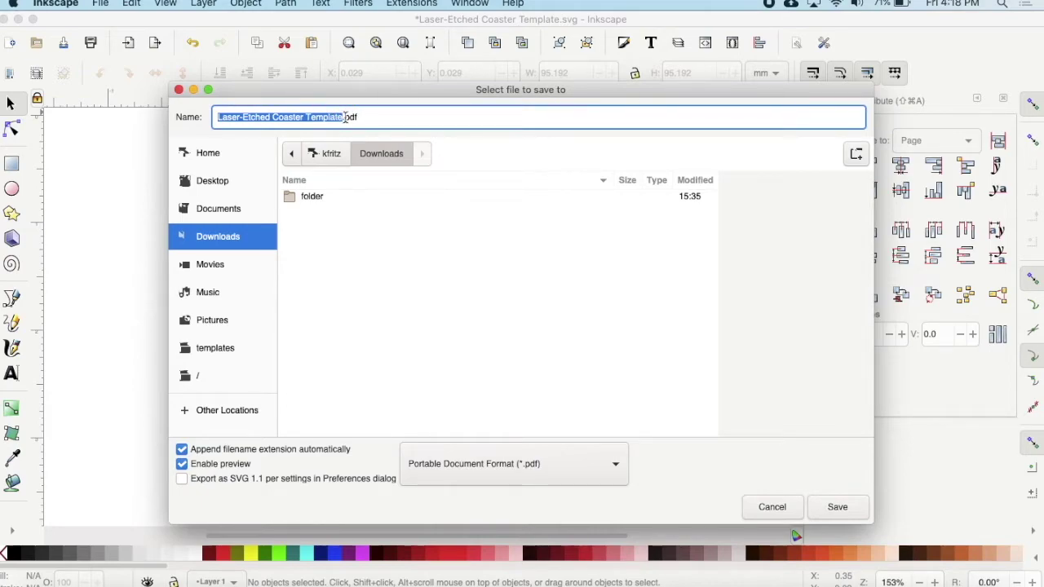
left_click(617, 467)
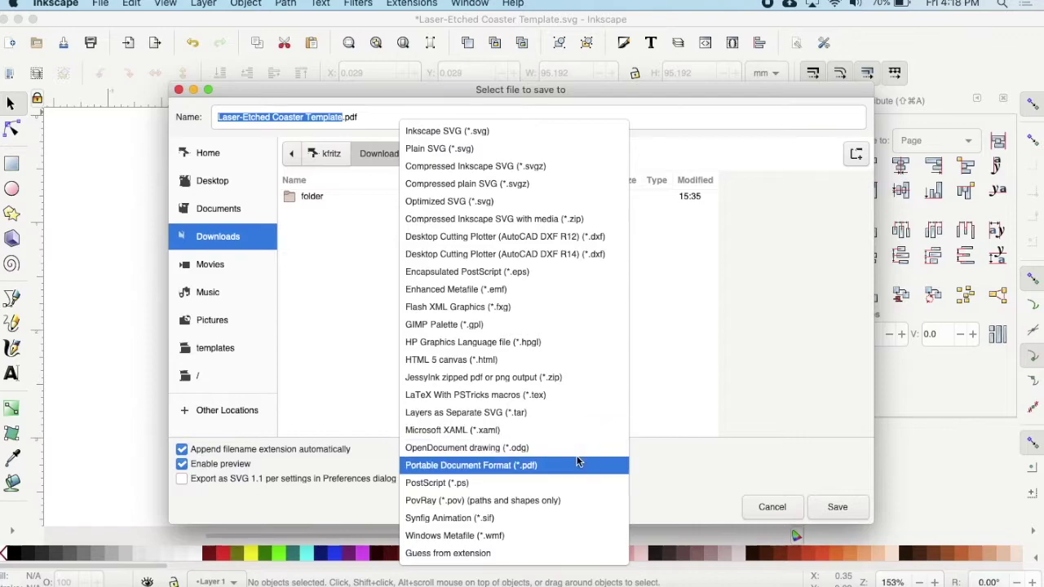
left_click(593, 465)
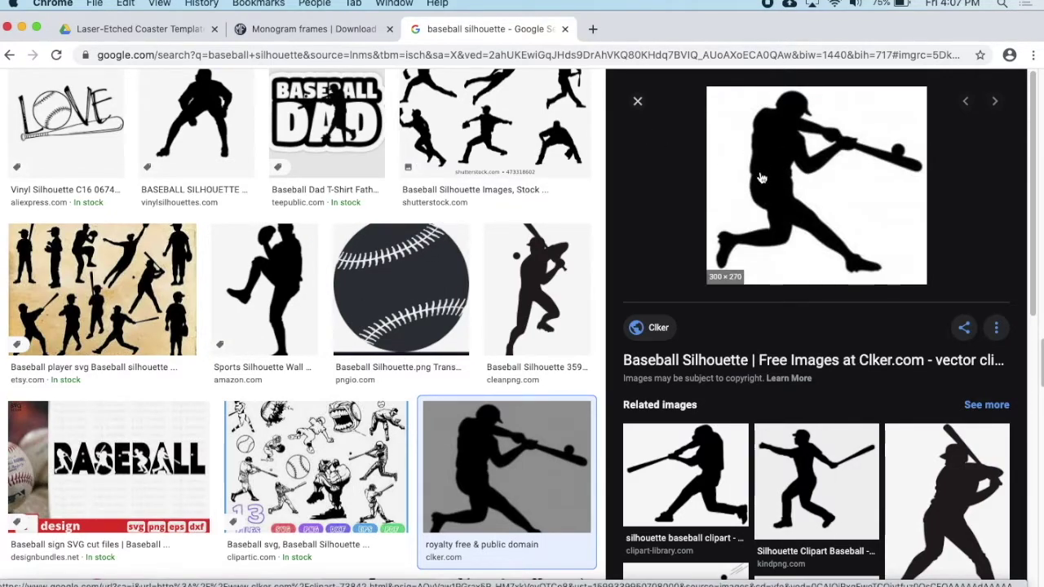
Step: Save the Clker baseball silhouette image to the Desktop as baseball.png and import it into the Inkscape coaster template as an embedded image
right_click(785, 169)
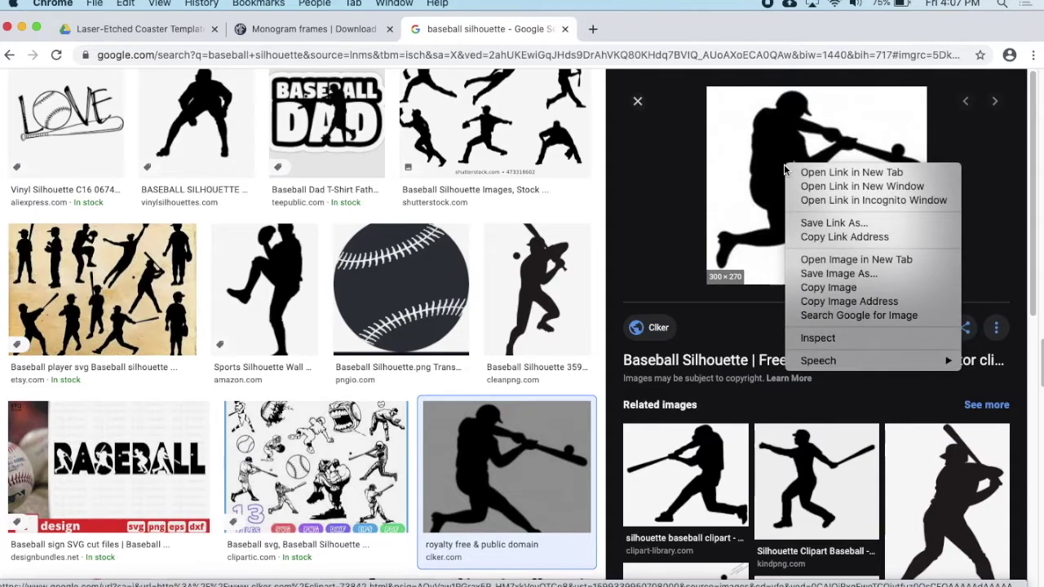
left_click(829, 274)
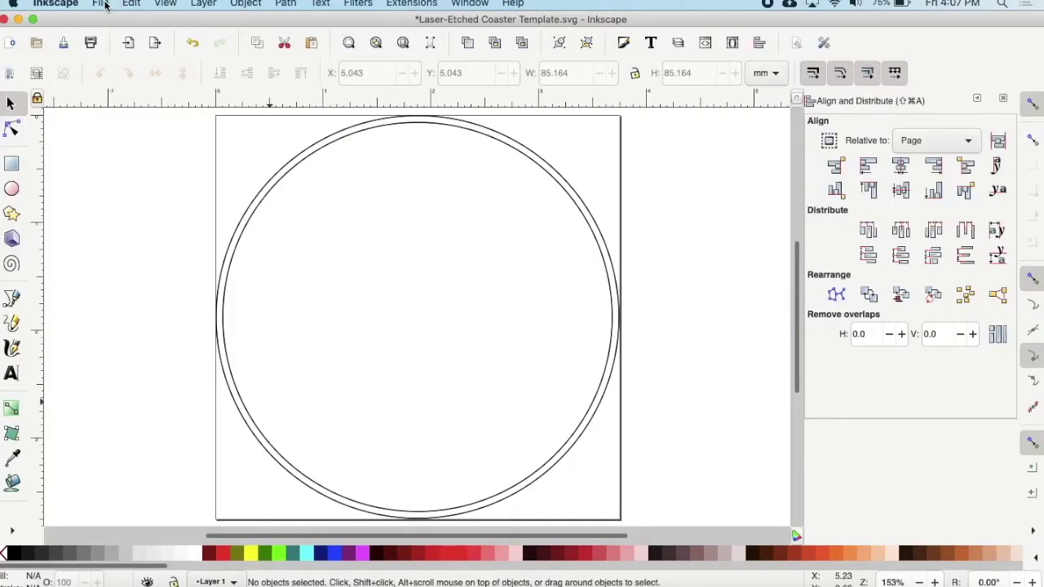
left_click(103, 5)
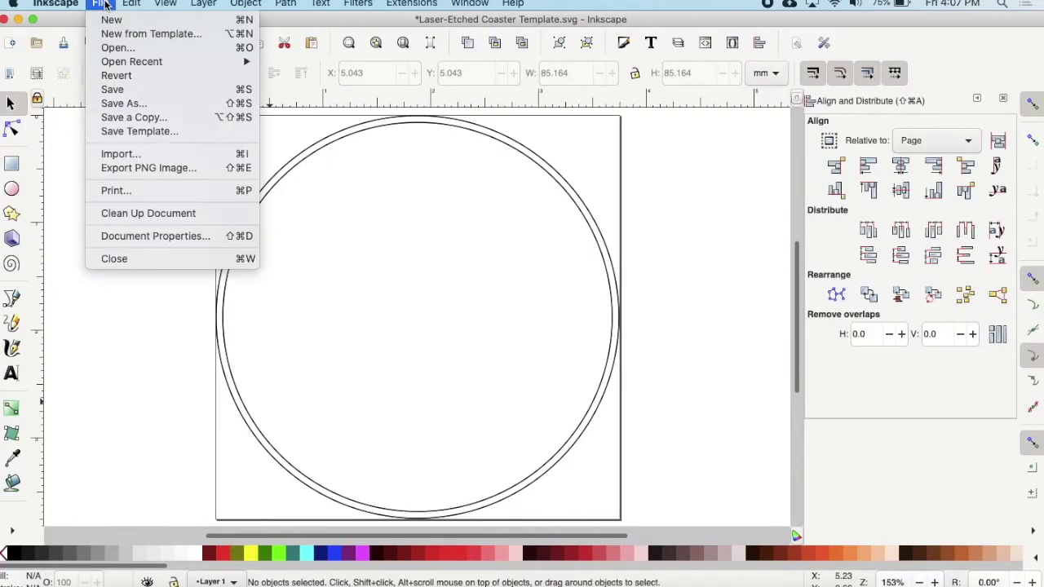
left_click(137, 154)
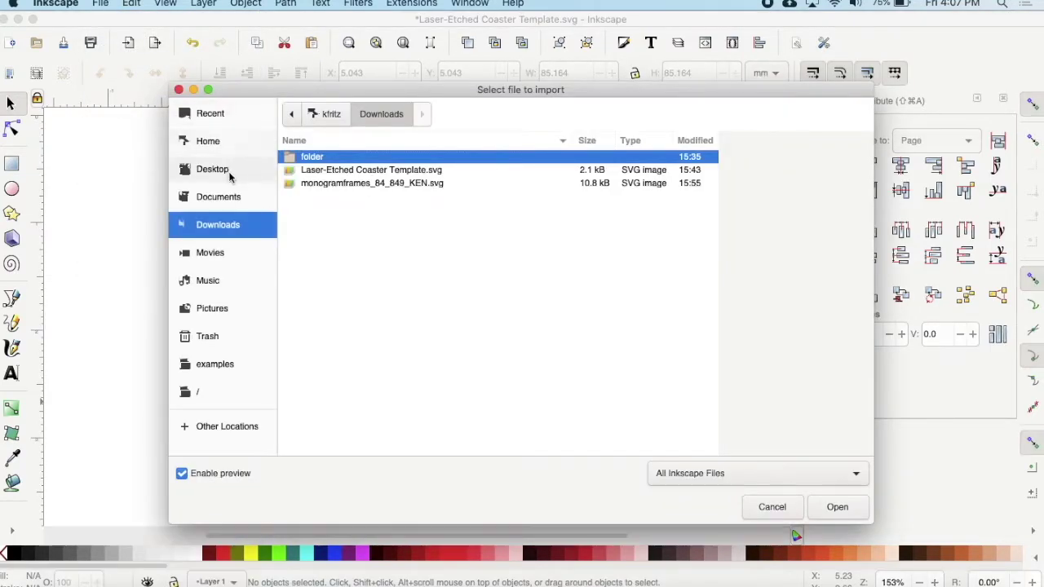
left_click(228, 170)
left_click(318, 170)
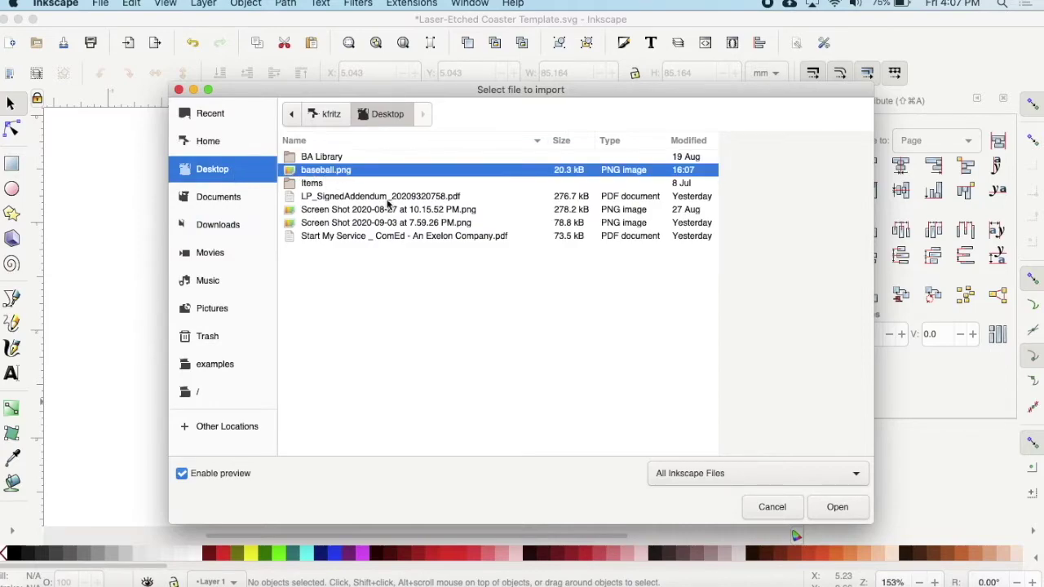
left_click(822, 509)
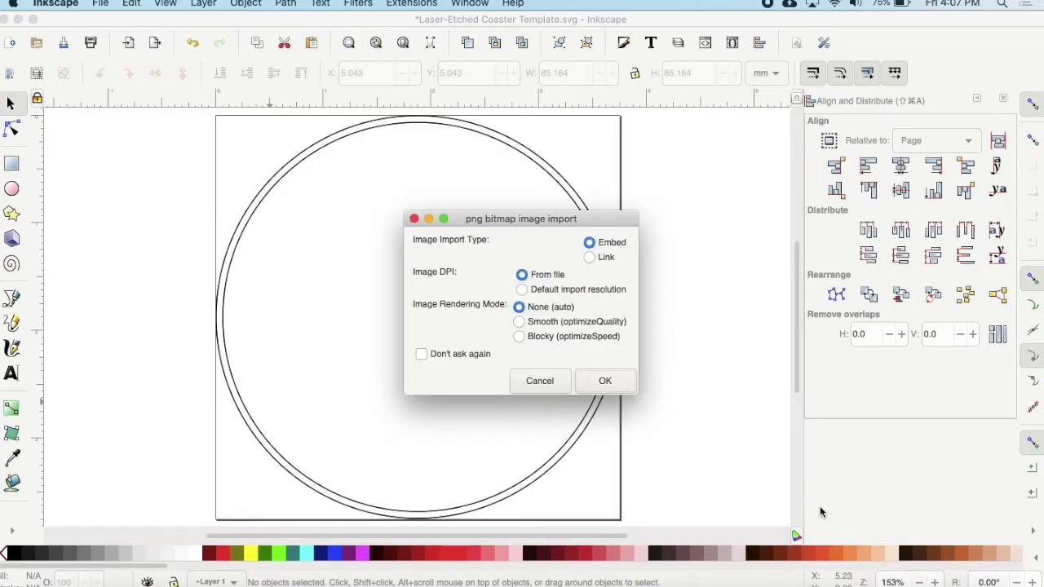
left_click(604, 381)
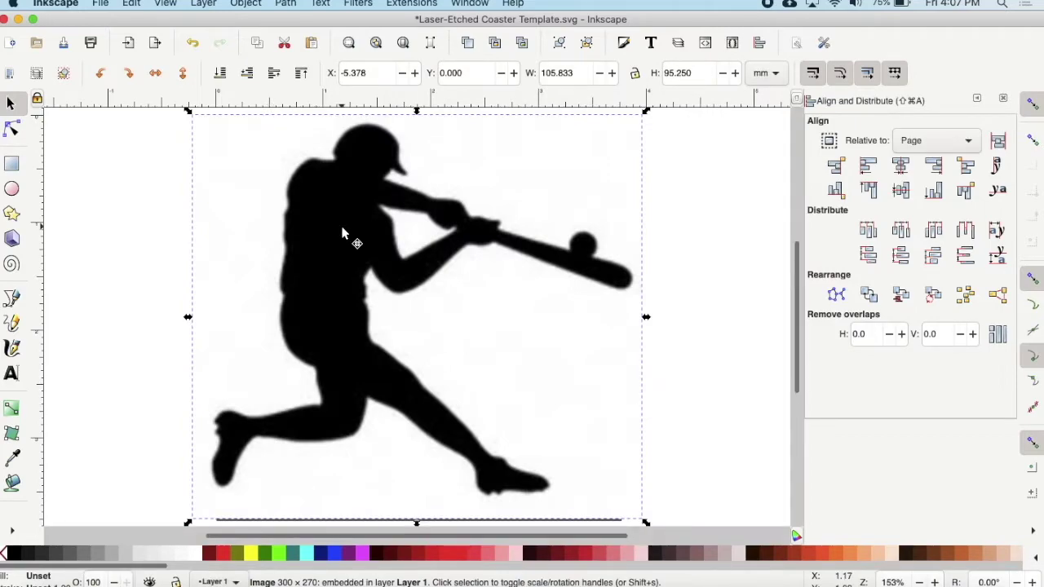
Step: Shift the baseball image to the right of the template and trace it into a path using a single-scan brightness cutoff at threshold 0.500
key("minus")
left_click_drag(375, 283, 509, 283)
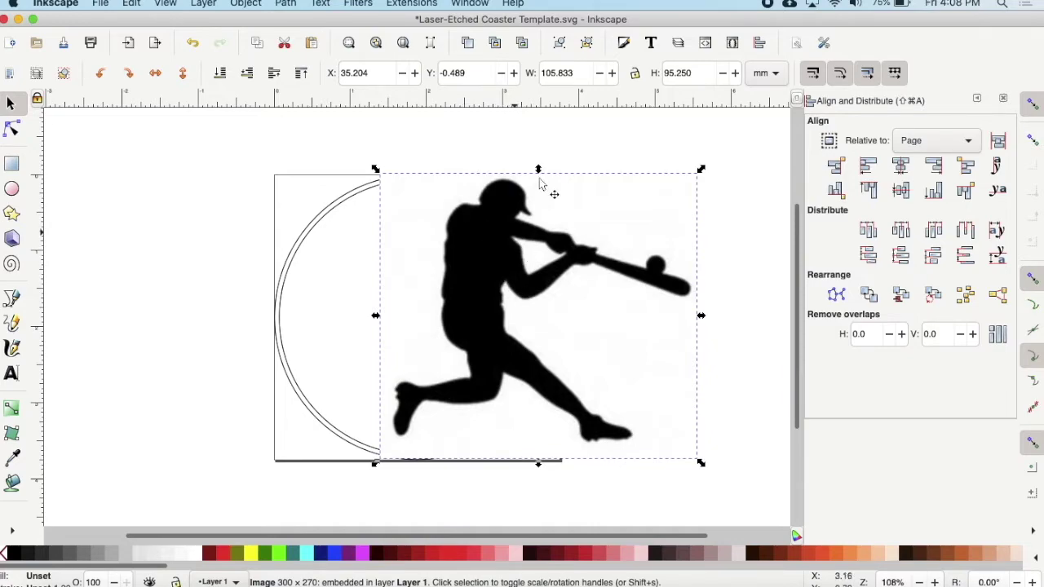
left_click(289, 3)
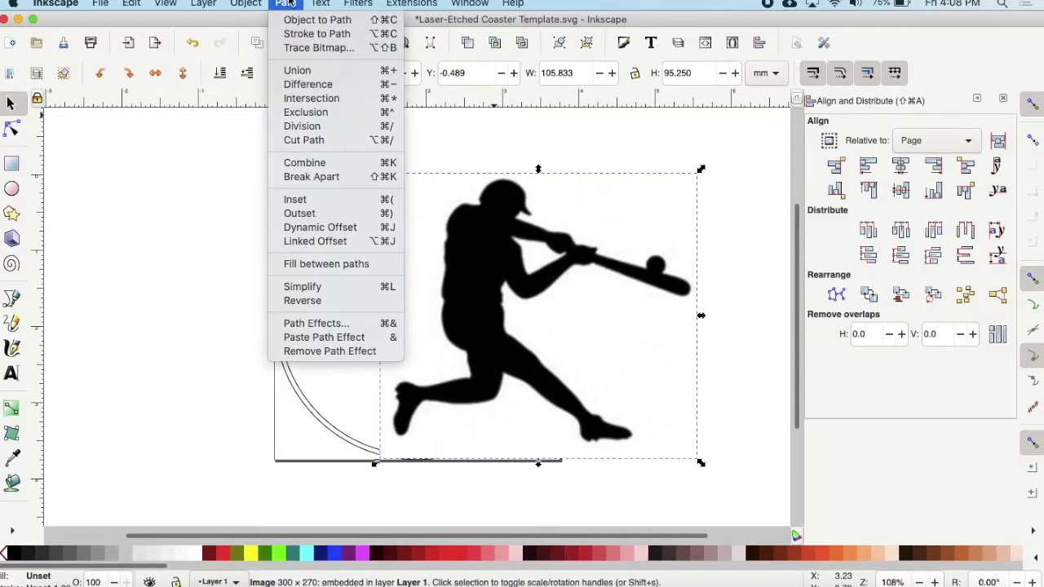
left_click(319, 48)
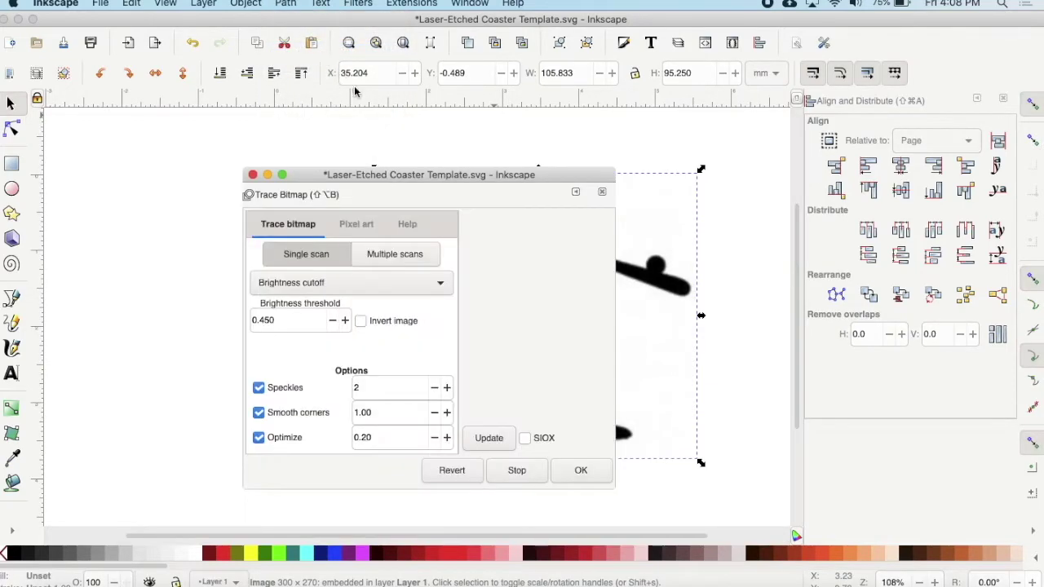
left_click_drag(406, 175, 276, 139)
left_click(454, 440)
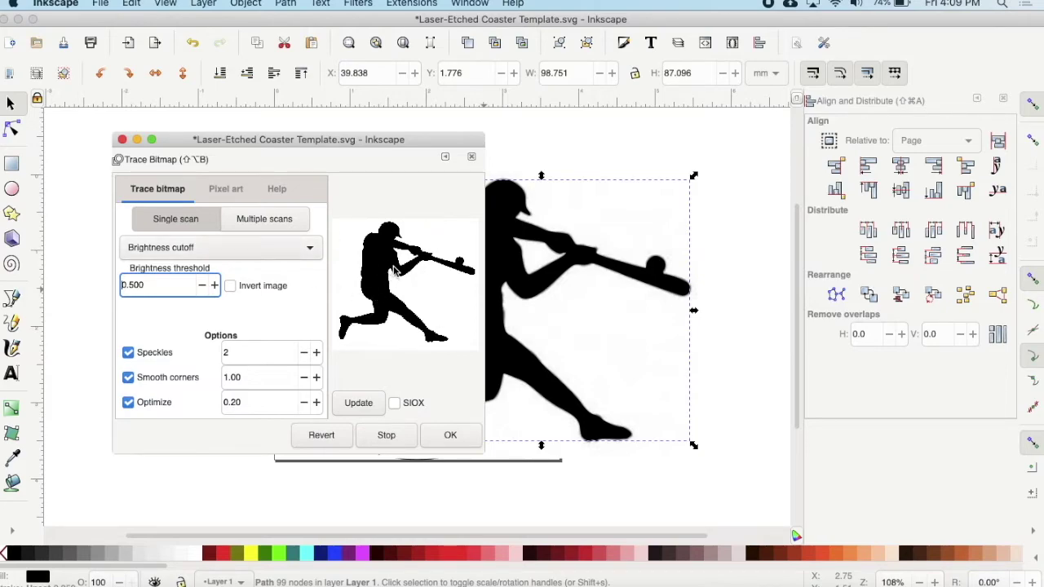
left_click(455, 436)
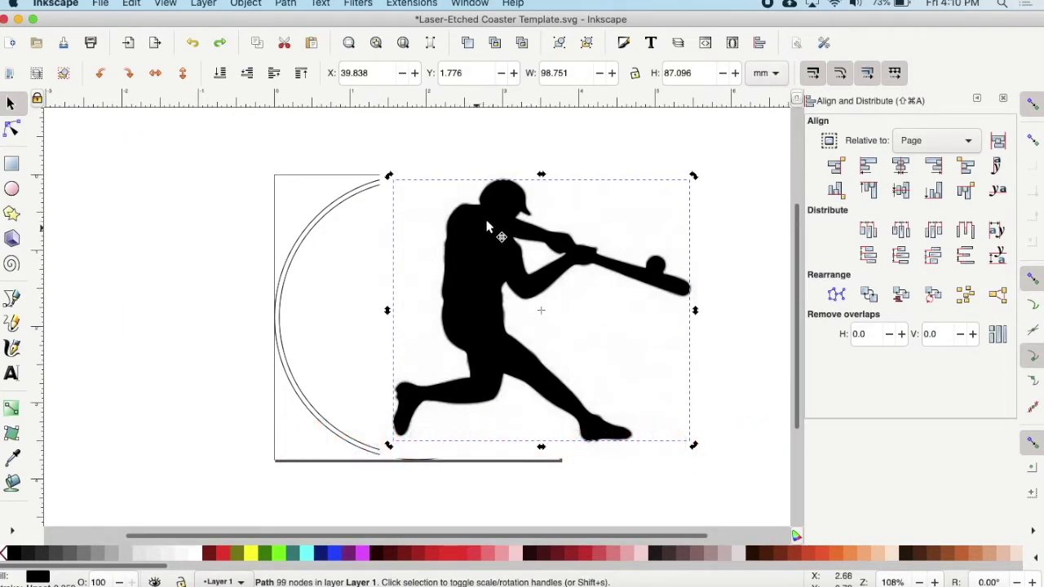
Step: Move the traced silhouette away from the original baseball bitmap and delete the bitmap
left_click_drag(488, 264, 203, 260)
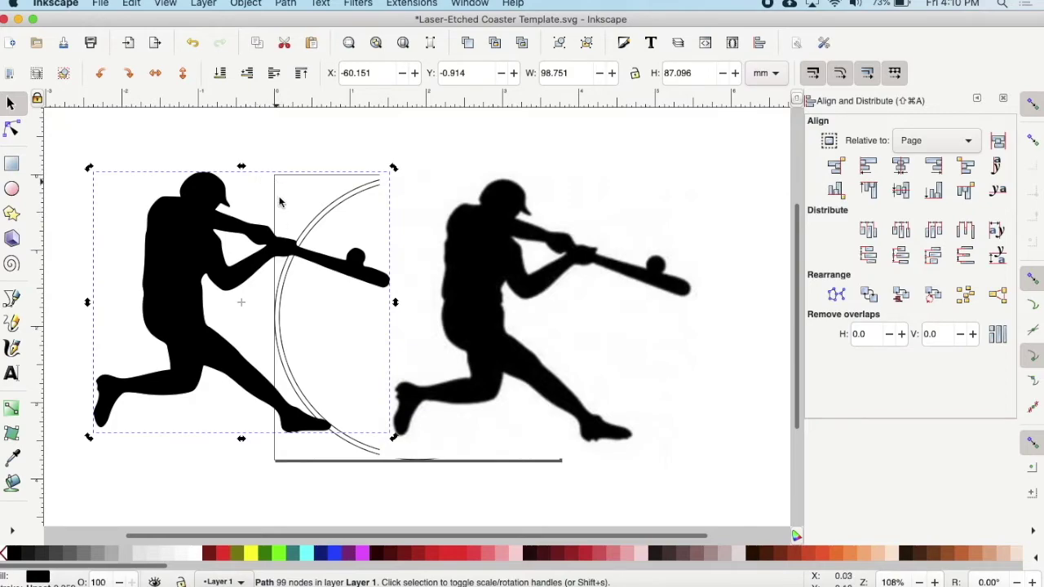
left_click_drag(489, 292, 570, 302)
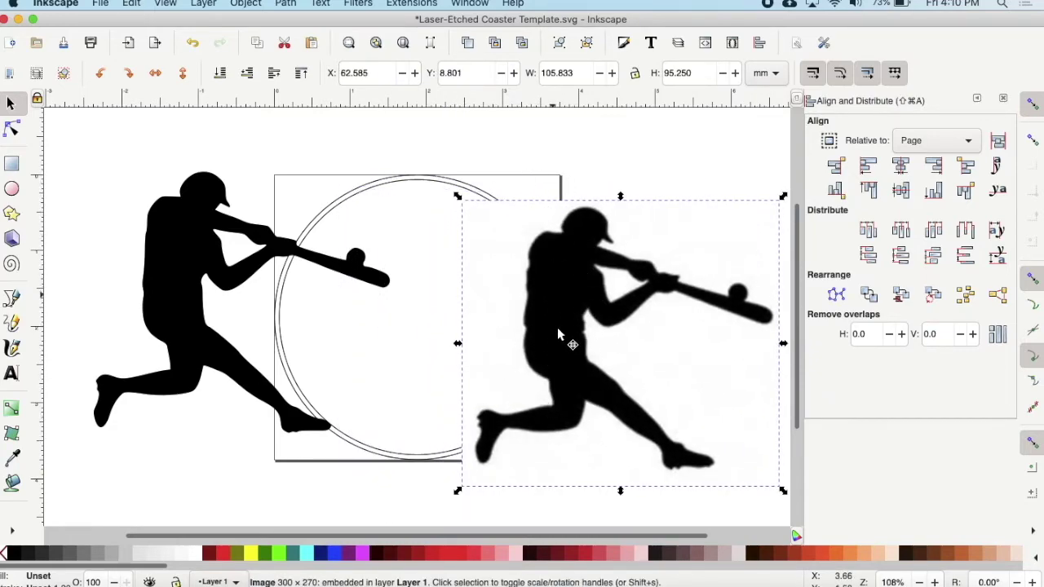
left_click_drag(563, 295, 531, 239)
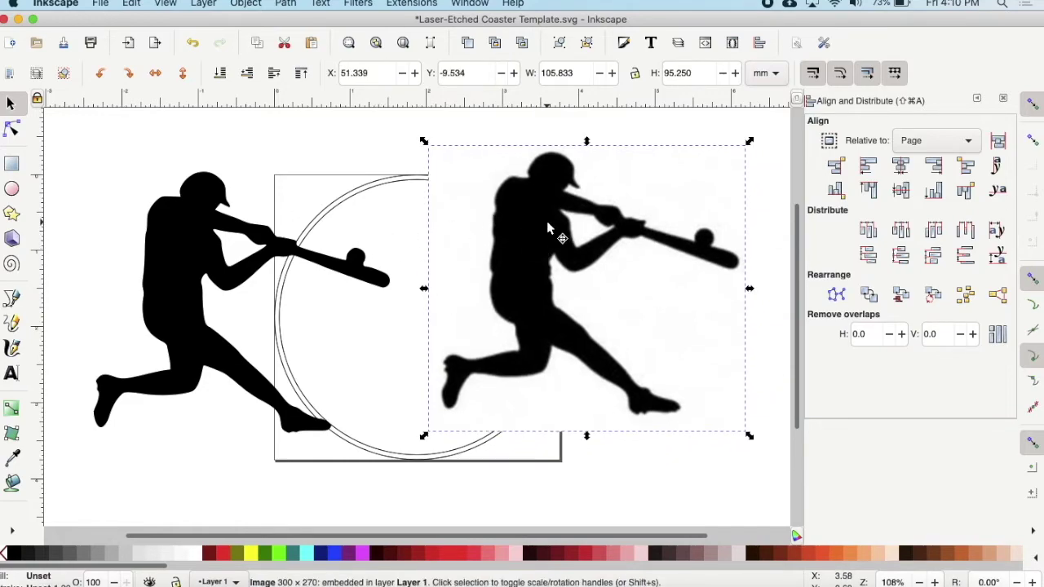
key("Delete")
Step: Move the traced silhouette over the template, scale it proportionally to about 76 by 67 mm, and center it horizontally on the page
left_click_drag(203, 257, 297, 318)
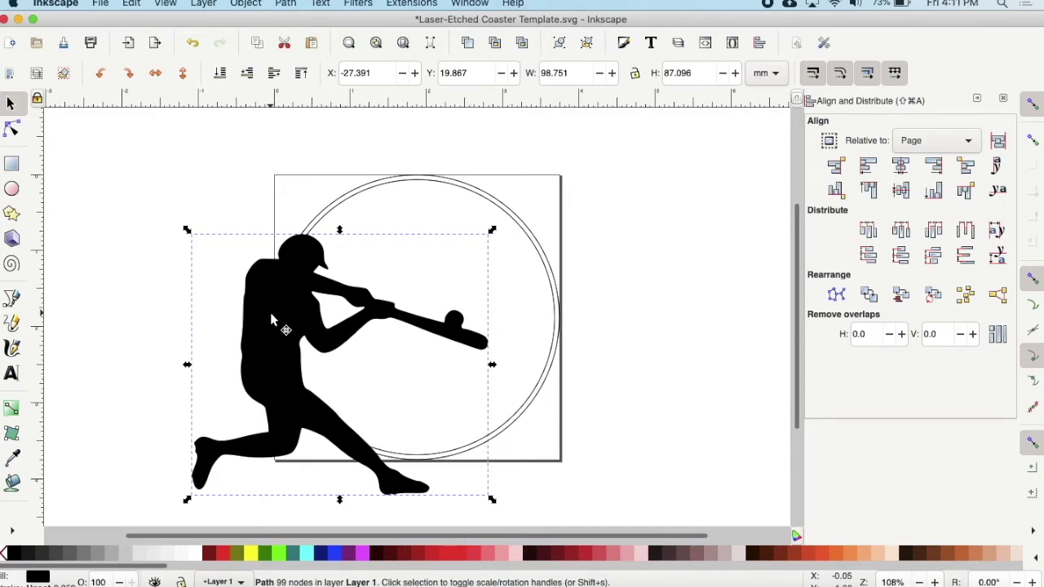
left_click_drag(271, 319, 443, 259)
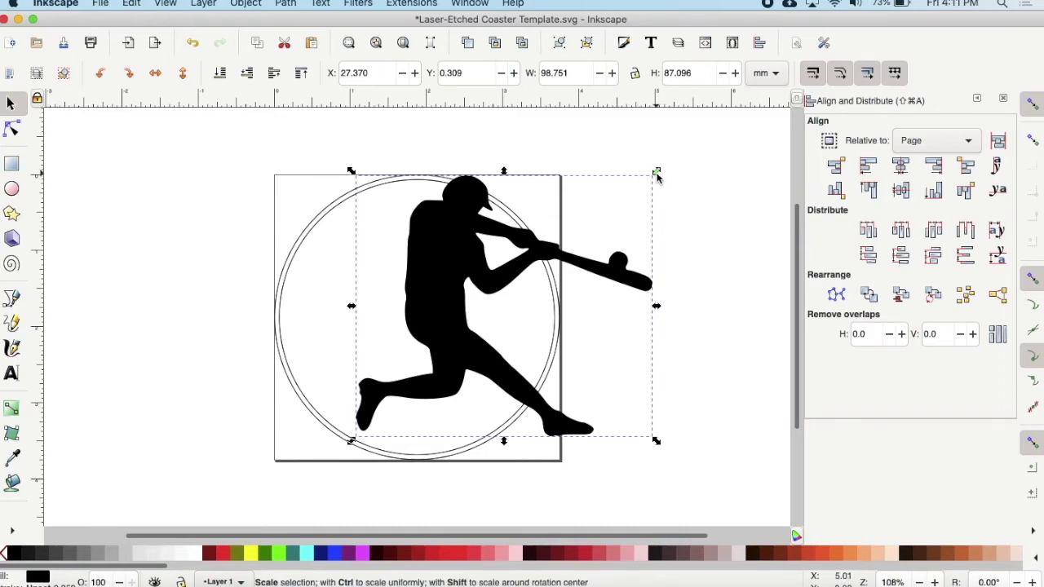
left_click_drag(658, 174, 588, 231)
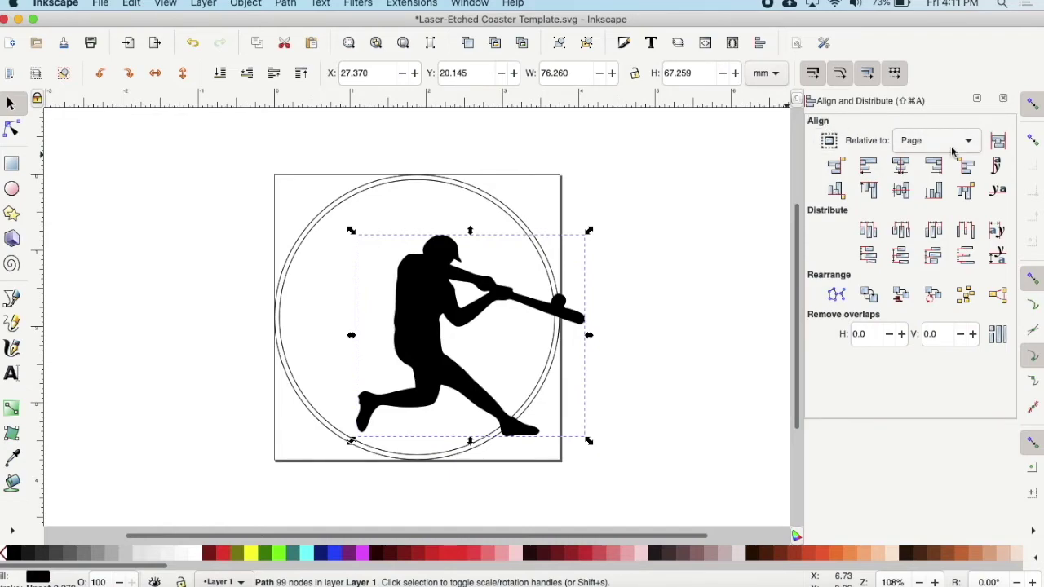
left_click(900, 168)
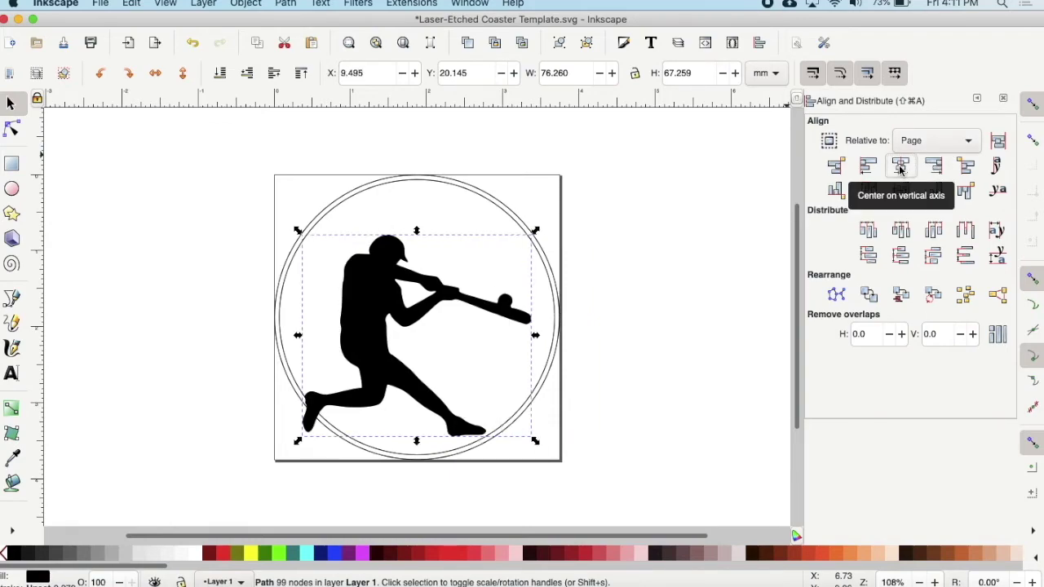
Step: Center the traced silhouette vertically on the page and reposition it by eye to sit inside the inner coaster circle
left_click(906, 190)
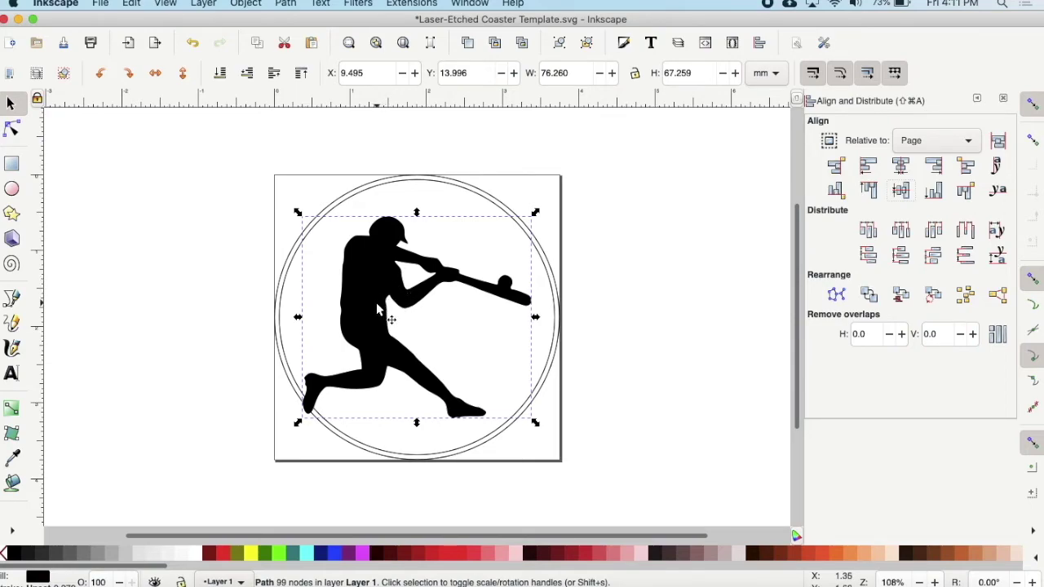
left_click_drag(377, 308, 391, 290)
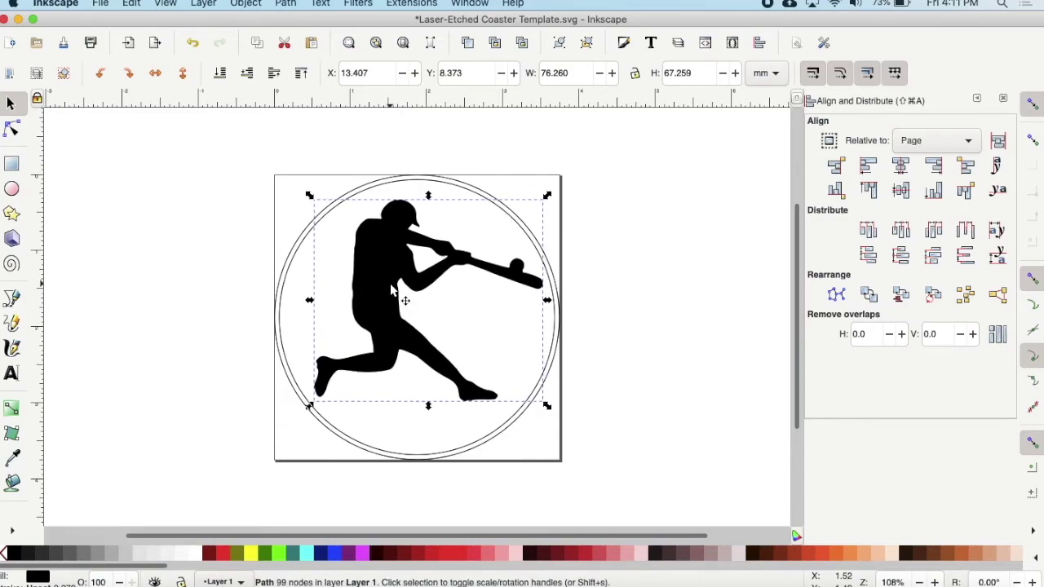
key("Down")
key("Down")
key("Down")
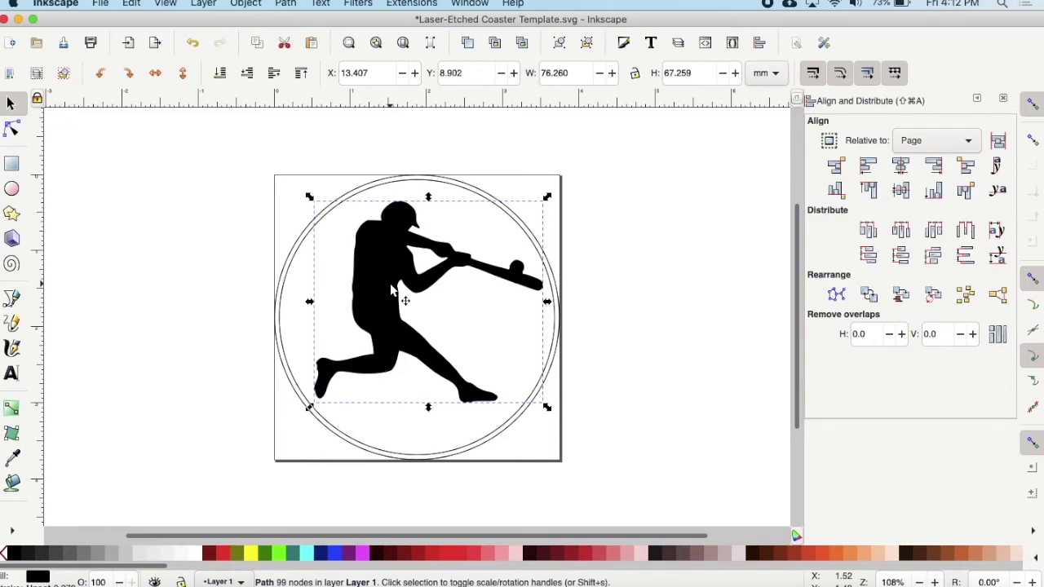
key("Down")
key("Down")
key("Down")
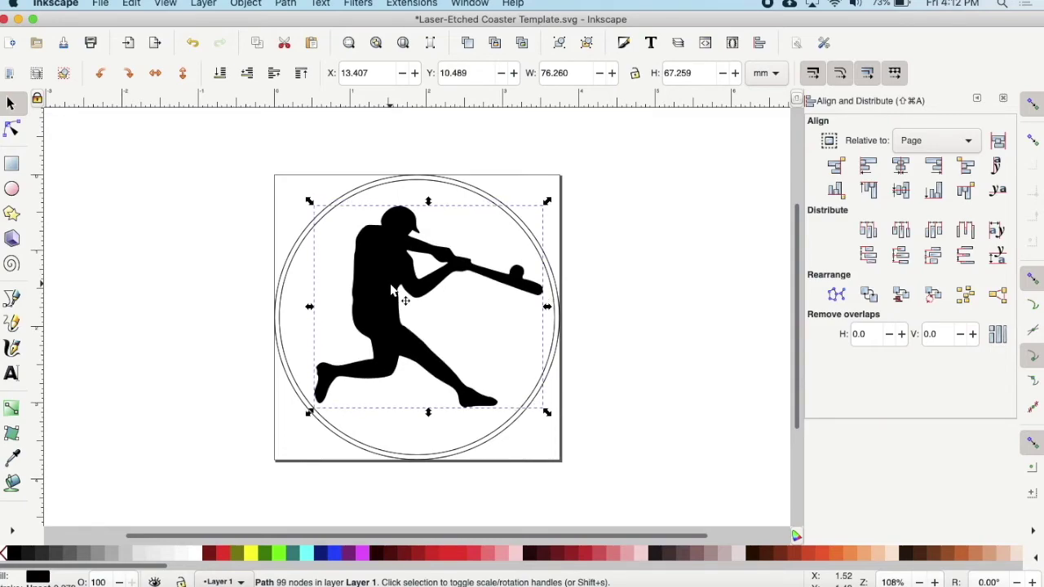
key("Right")
key("Up")
key("Up")
key("Right")
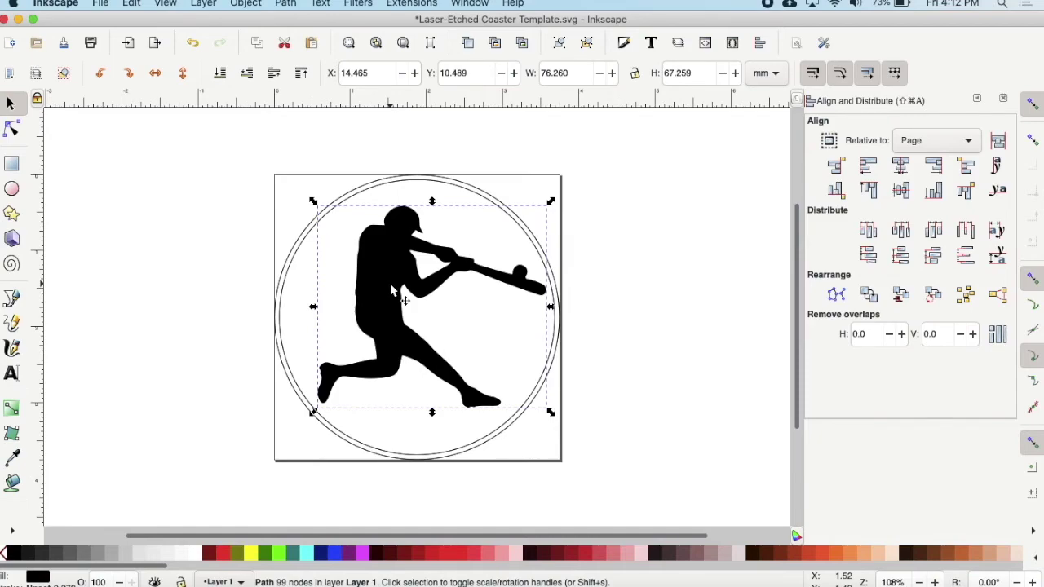
key("Down")
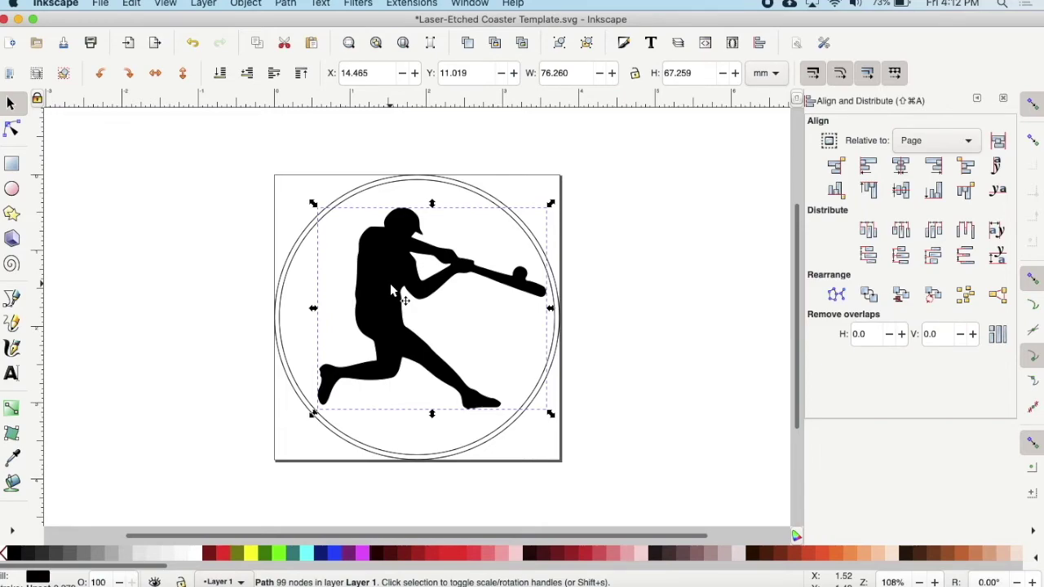
key("Left")
key("Left")
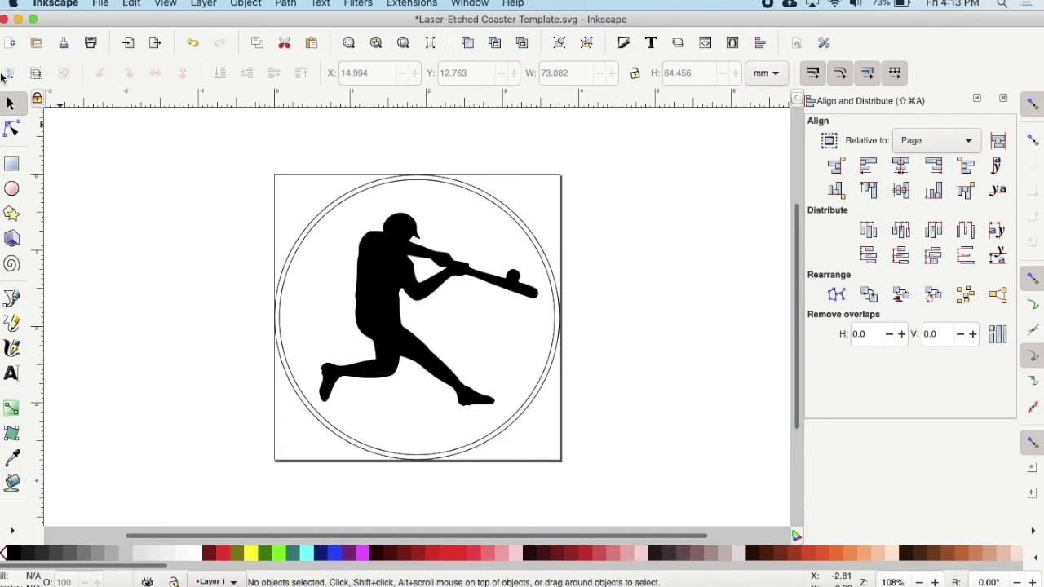
Step: Add a text object with a first name just below the batter's legs inside the coaster circle
left_click(13, 375)
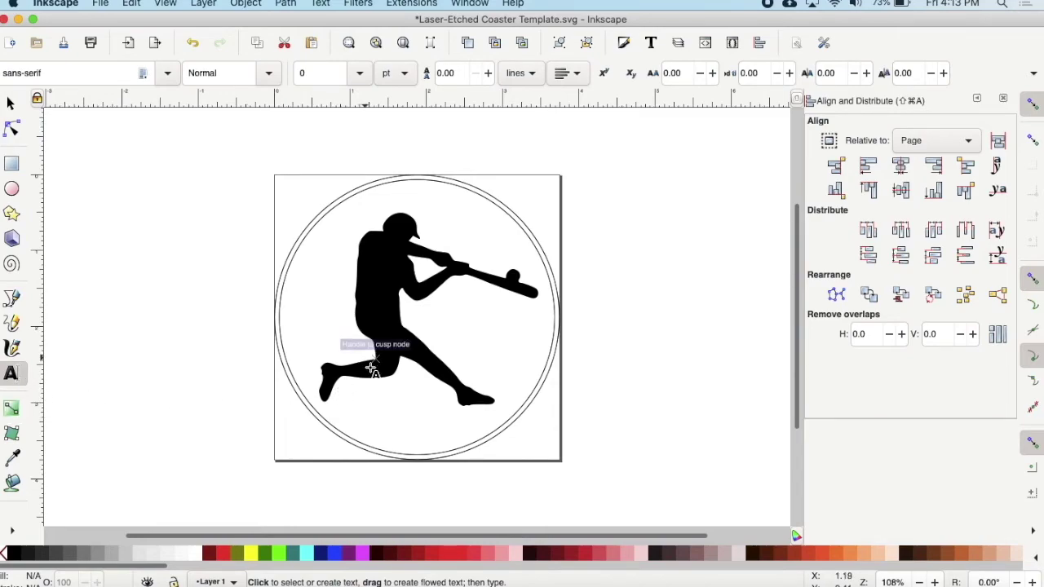
left_click(389, 420)
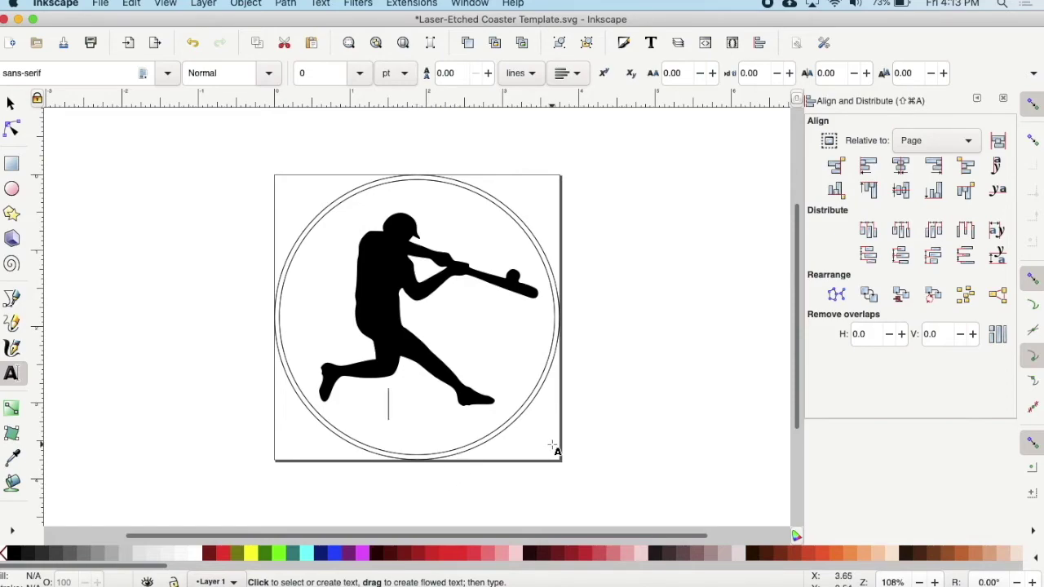
type("Ken")
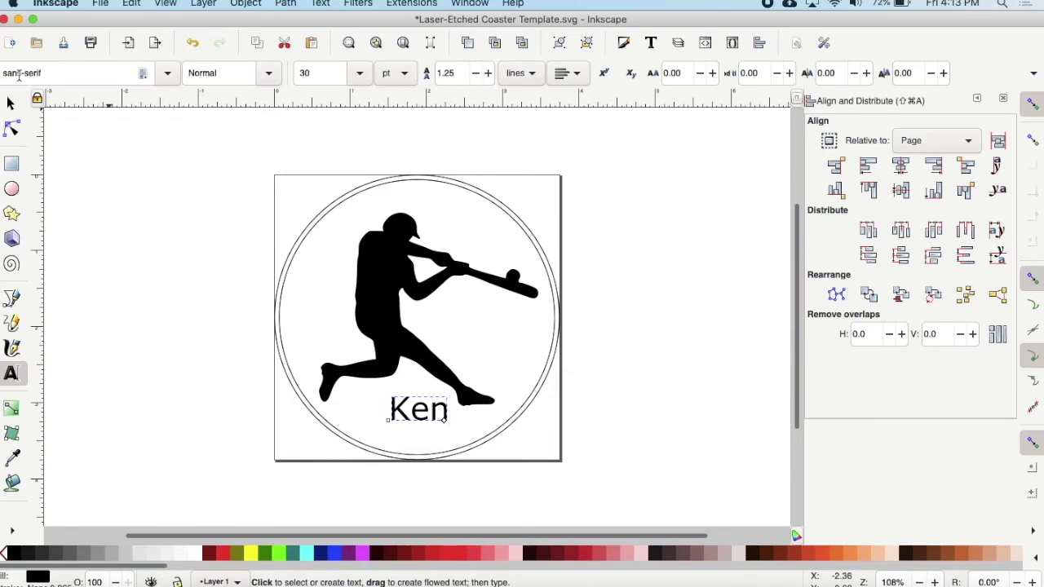
Step: Set the font family of the name text to STIXIntegralsUp
left_click(55, 73)
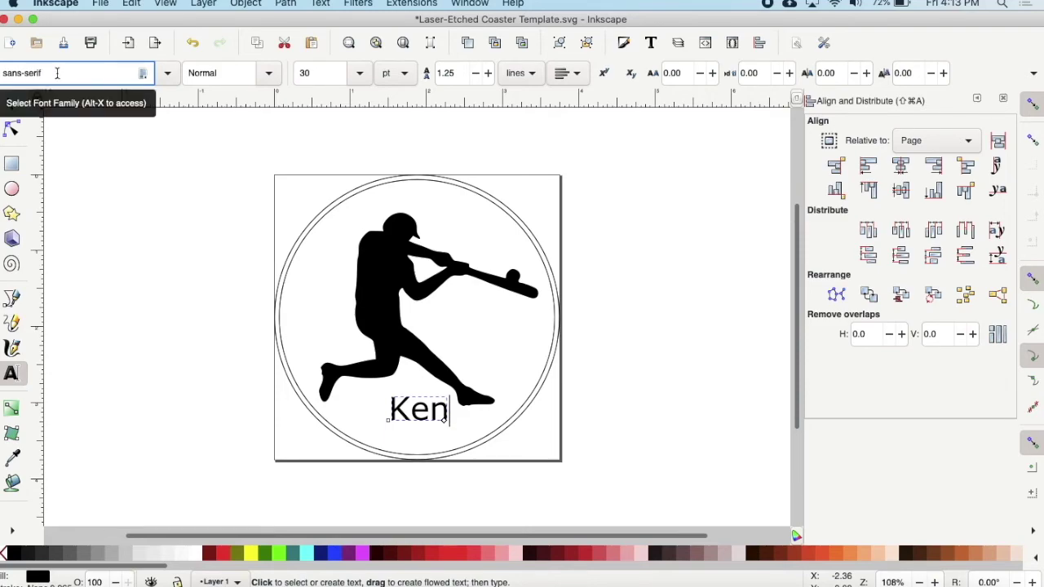
key("Down")
key("Down")
key("Down")
key("Down")
key("Down")
key("Down")
key("Down")
key("Down")
key("Down")
key("Down")
key("Down")
key("Down")
key("Down")
key("Down")
key("Down")
key("Down")
key("Down")
key("Down")
key("Down")
key("Down")
key("Down")
key("Down")
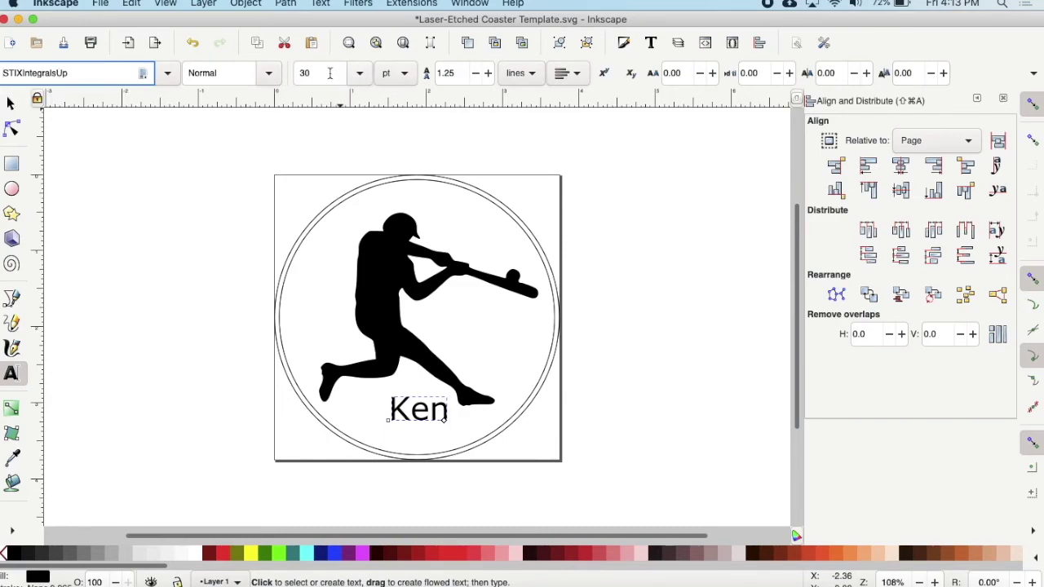
Step: Set the name text to 40 pt size and Bold style
left_click(359, 73)
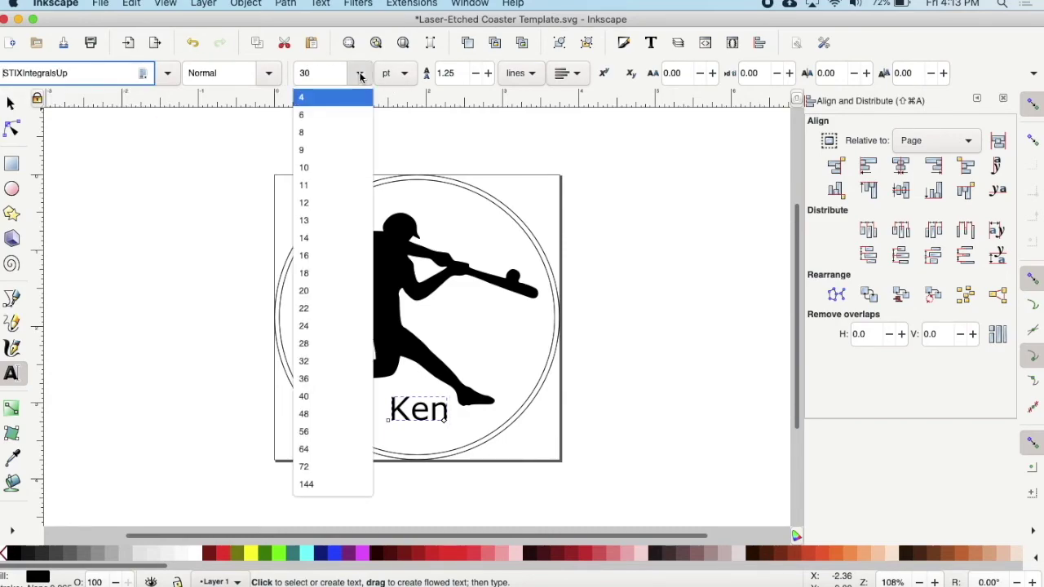
left_click(331, 396)
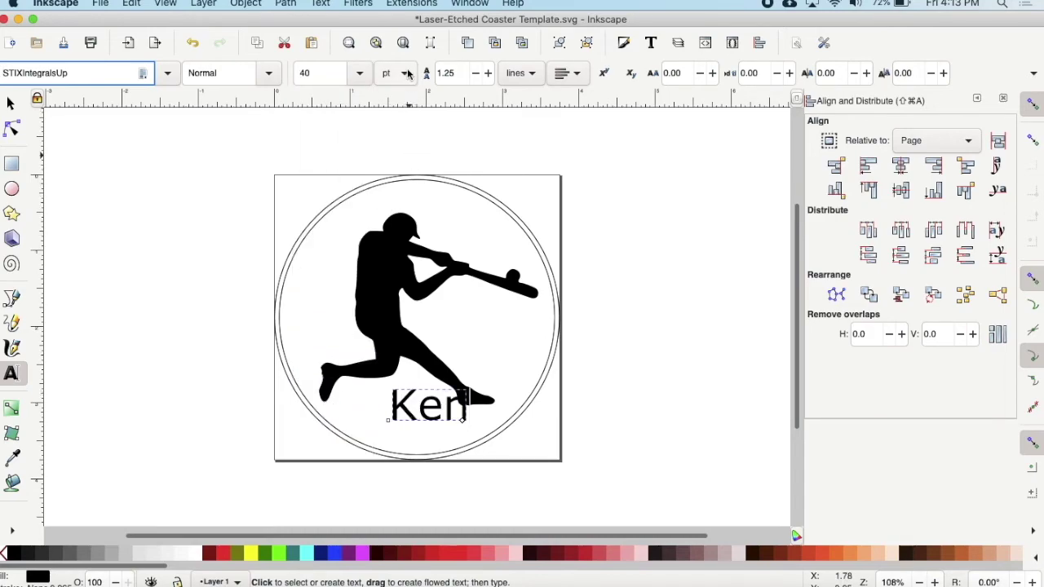
left_click(268, 72)
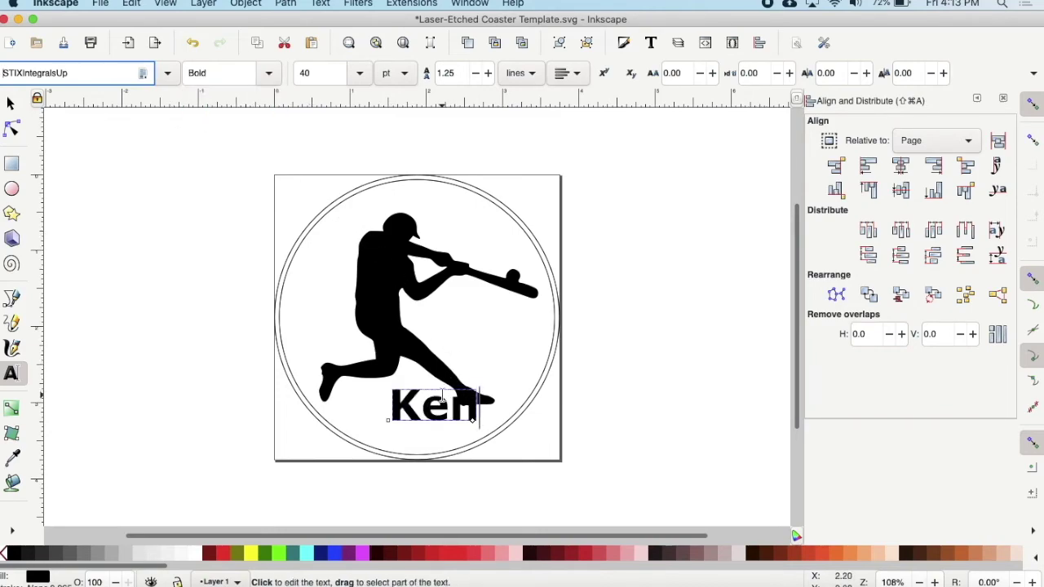
Step: Move the name text left under the batter's legs, to about X 28.7 and Y 72.1 mm, and deselect it
left_click(11, 104)
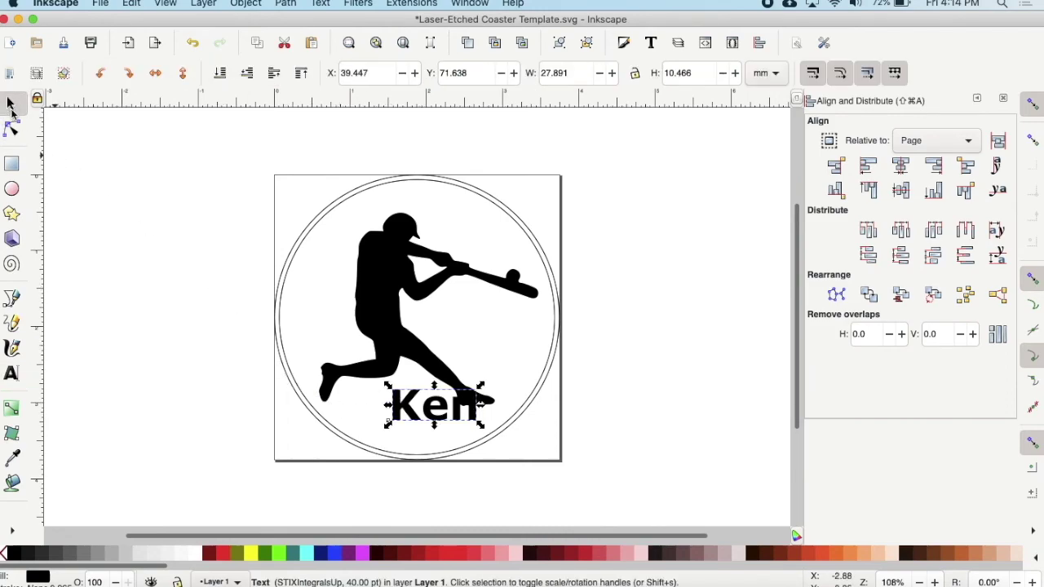
left_click_drag(410, 412, 372, 412)
left_click(635, 438)
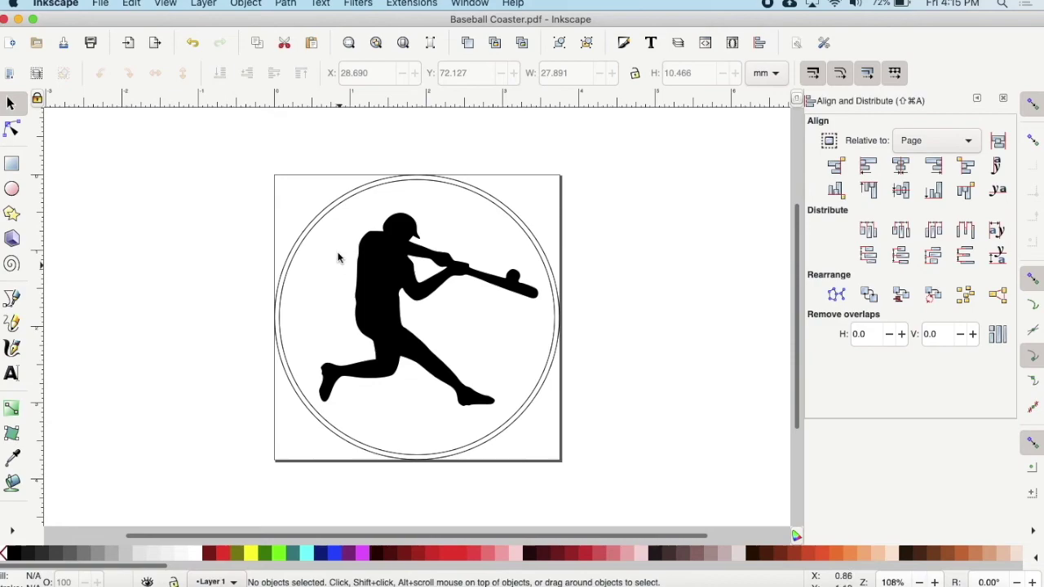
Step: Delete the inner and outer coaster guide circles around the silhouette
left_click(328, 217)
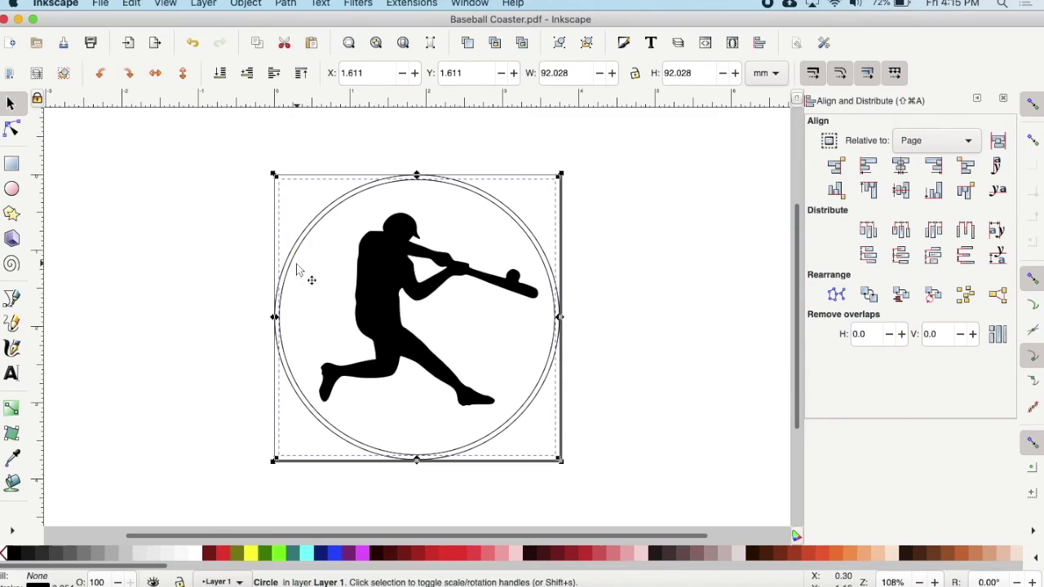
key("Delete")
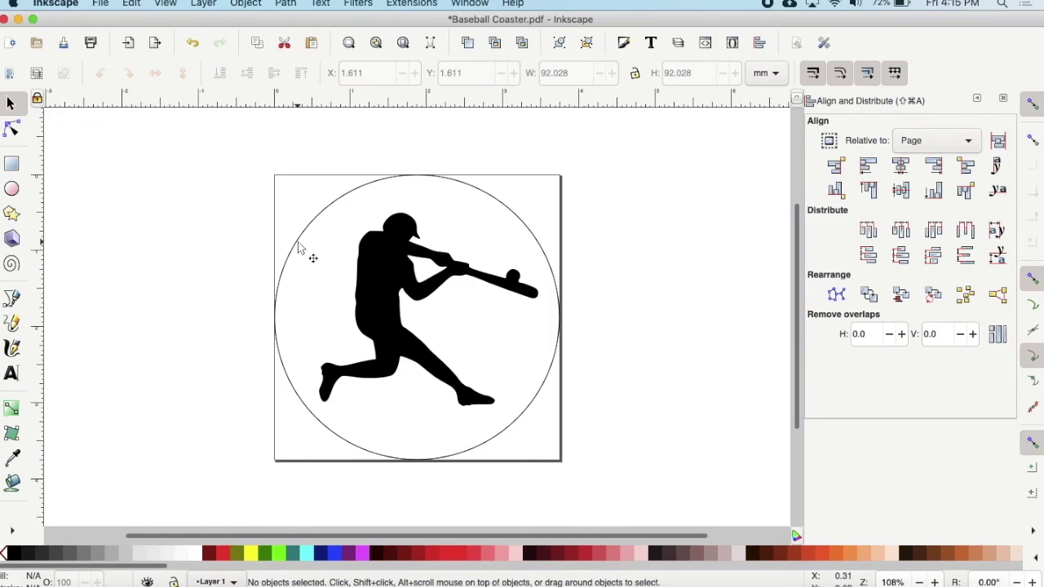
left_click(298, 247)
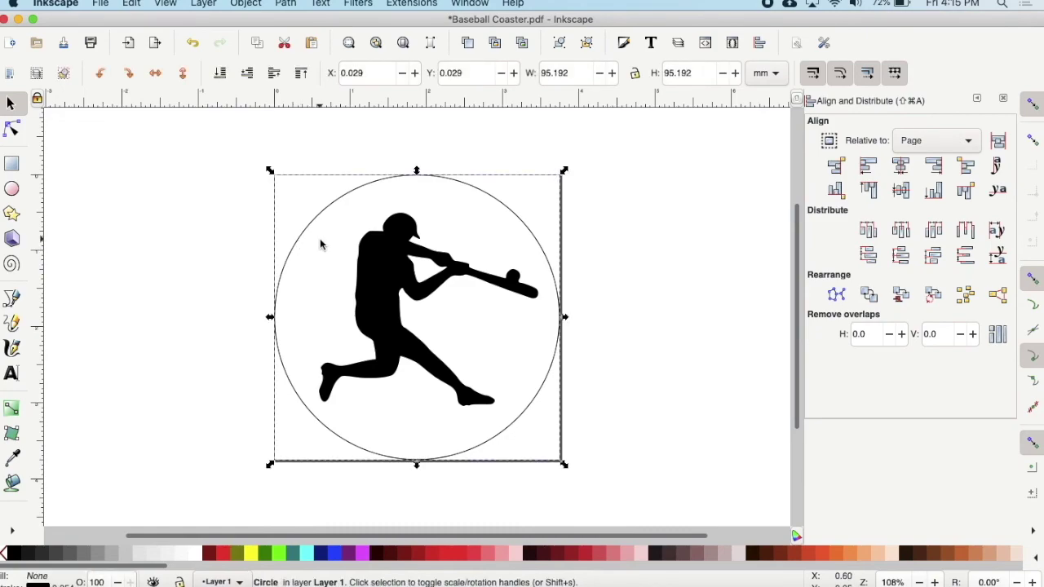
key("Delete")
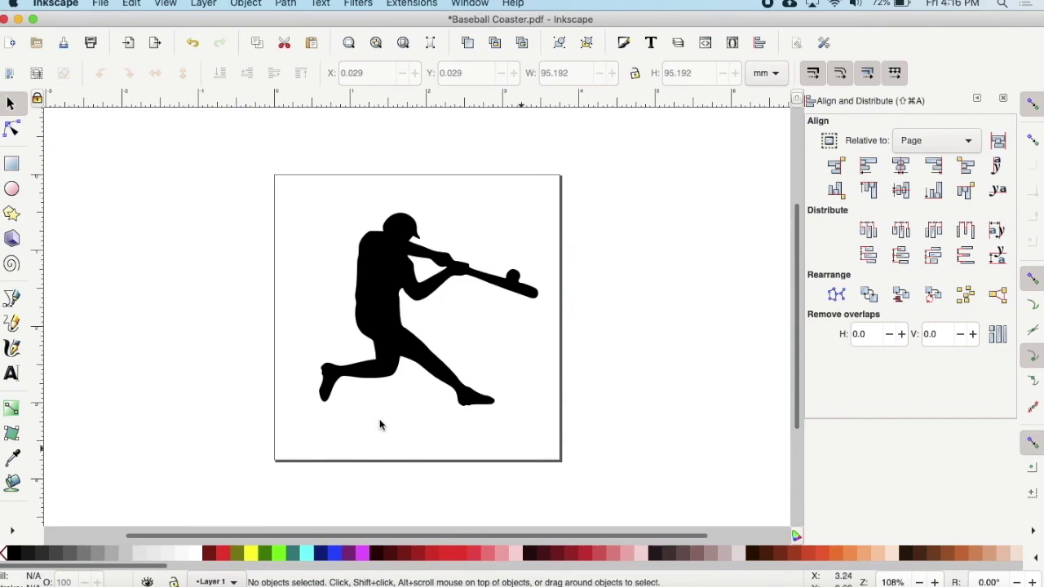
Step: Open Save As for the coaster design containing only the silhouette
left_click(101, 3)
left_click(129, 106)
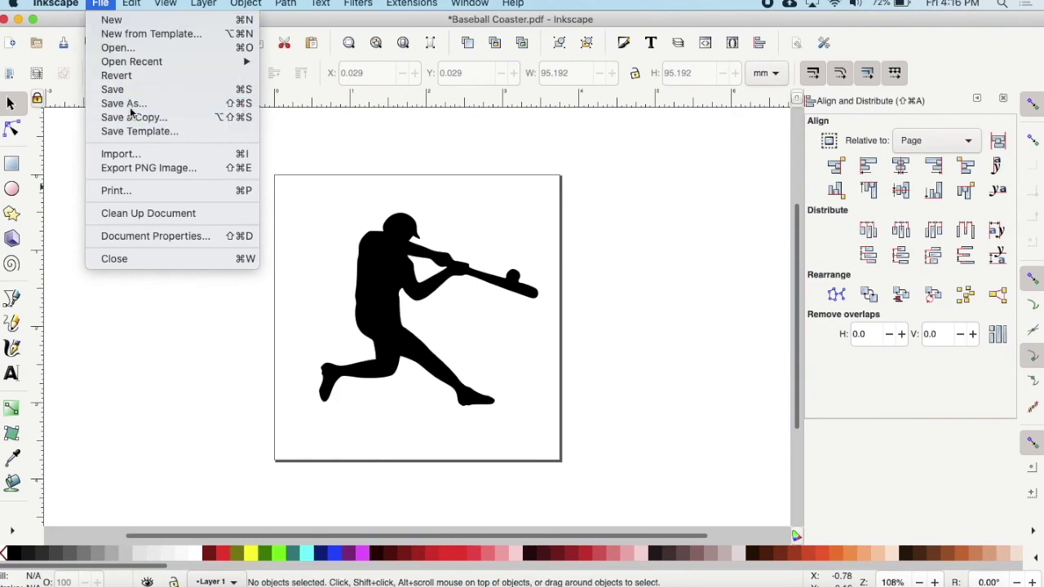